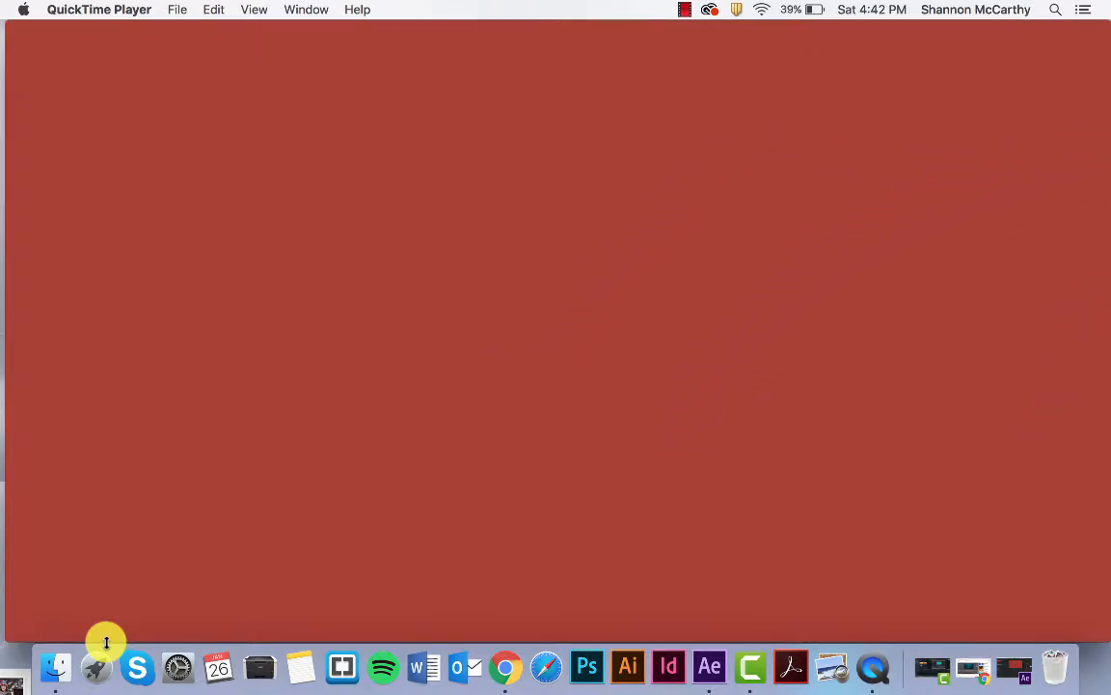
Step: Quit QuickTime Player and return to the After Effects project with Comp 3
key(super+q)
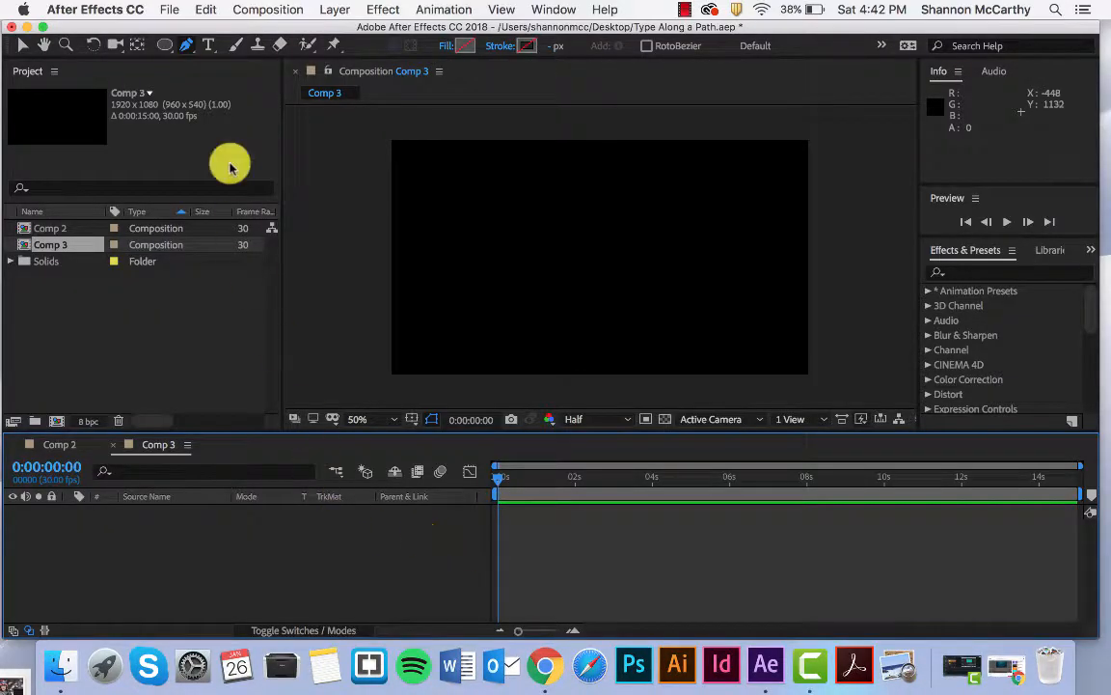
click(258, 9)
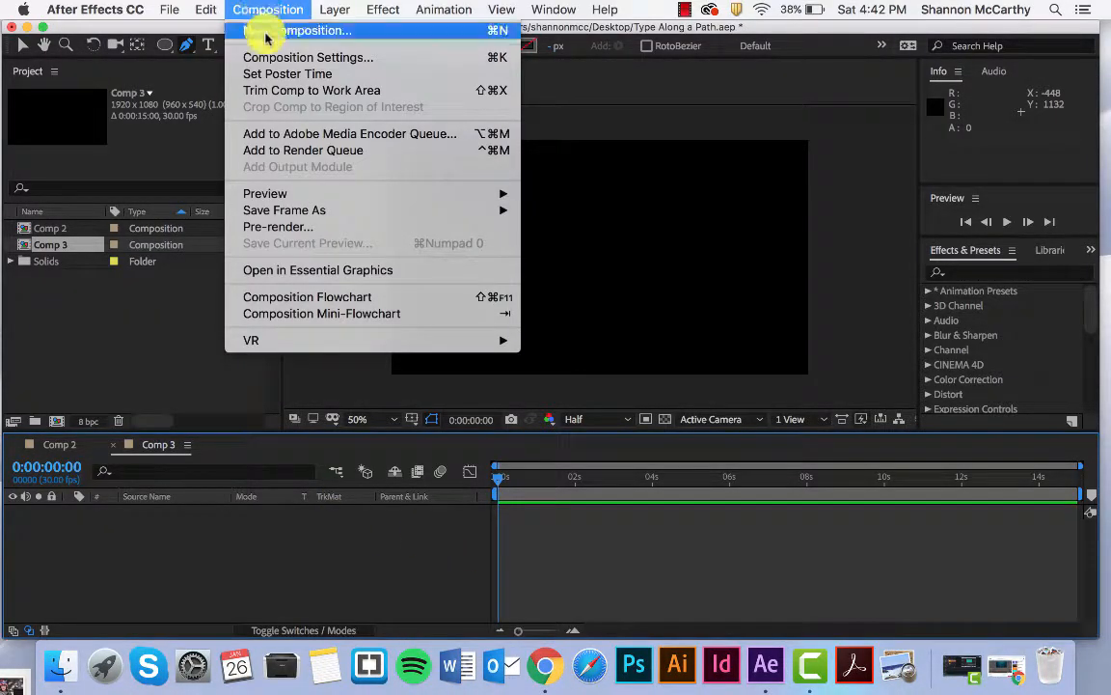
click(367, 579)
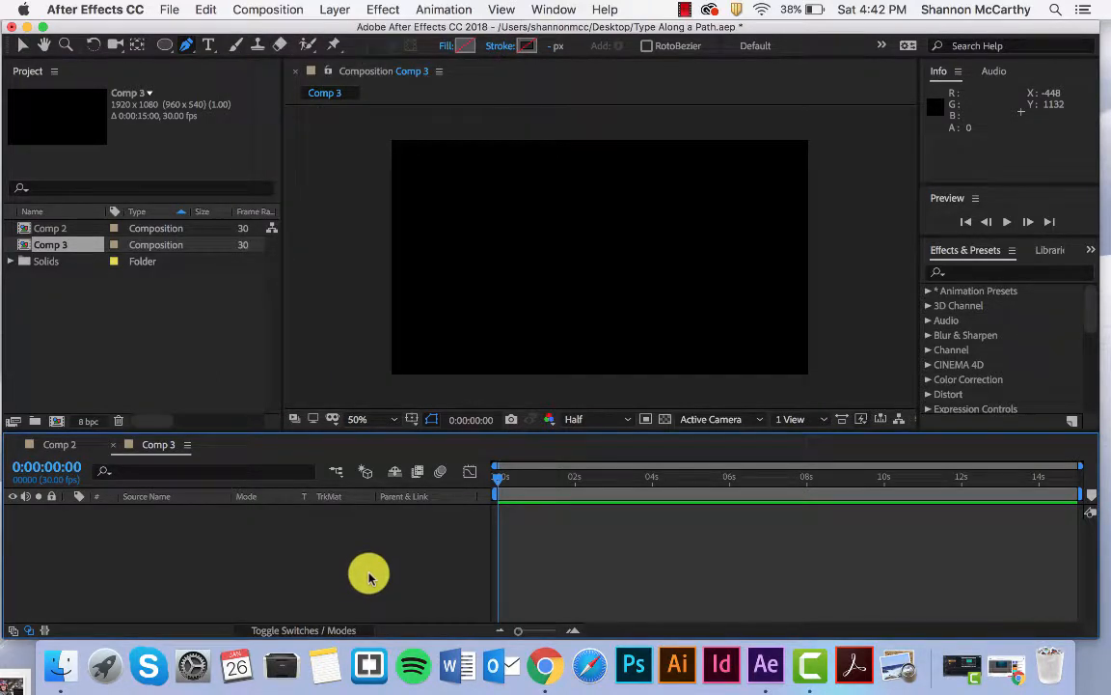
Step: Add a red solid layer of 1920 x 1080 px to Comp 3
right_click(248, 555)
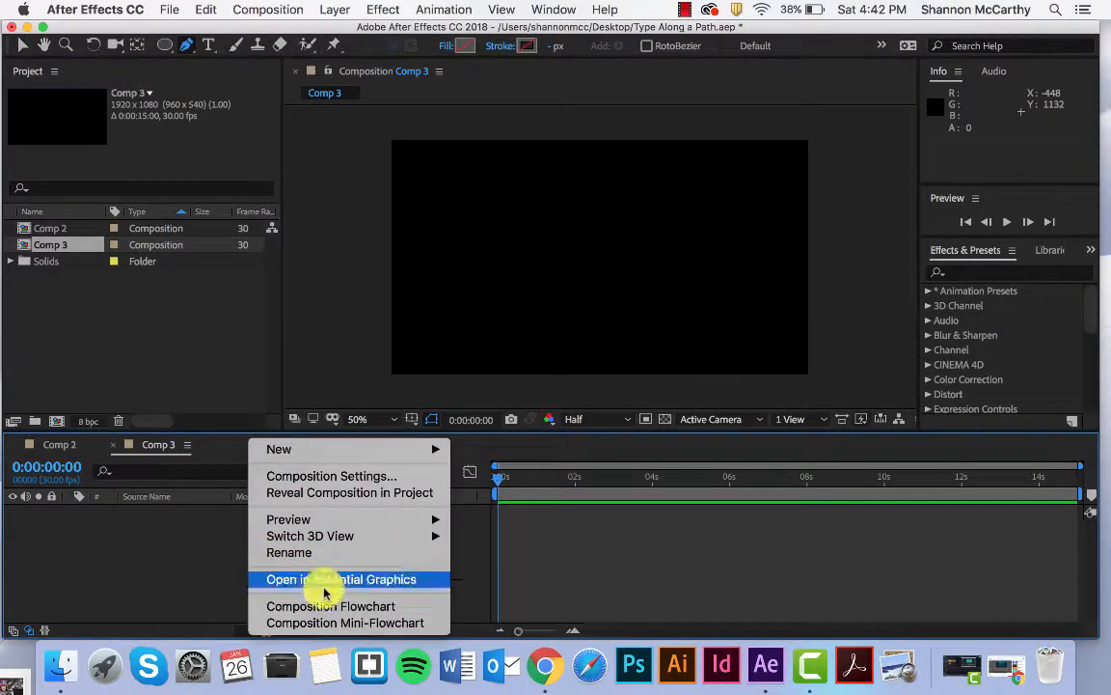
mouse_move(328, 449)
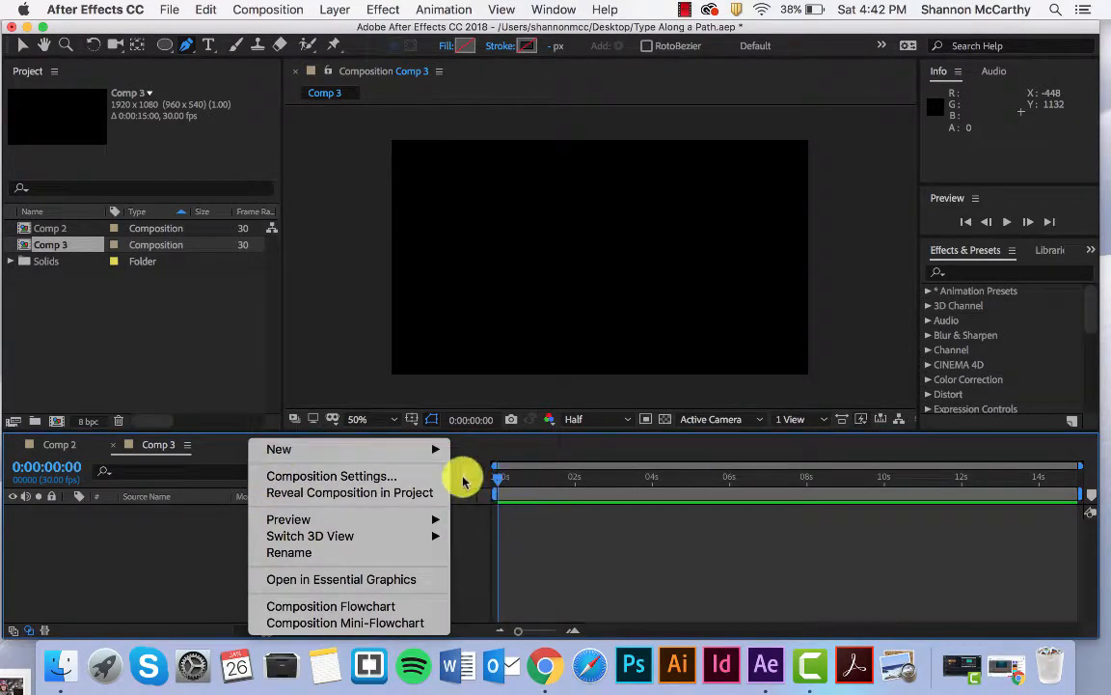
click(627, 506)
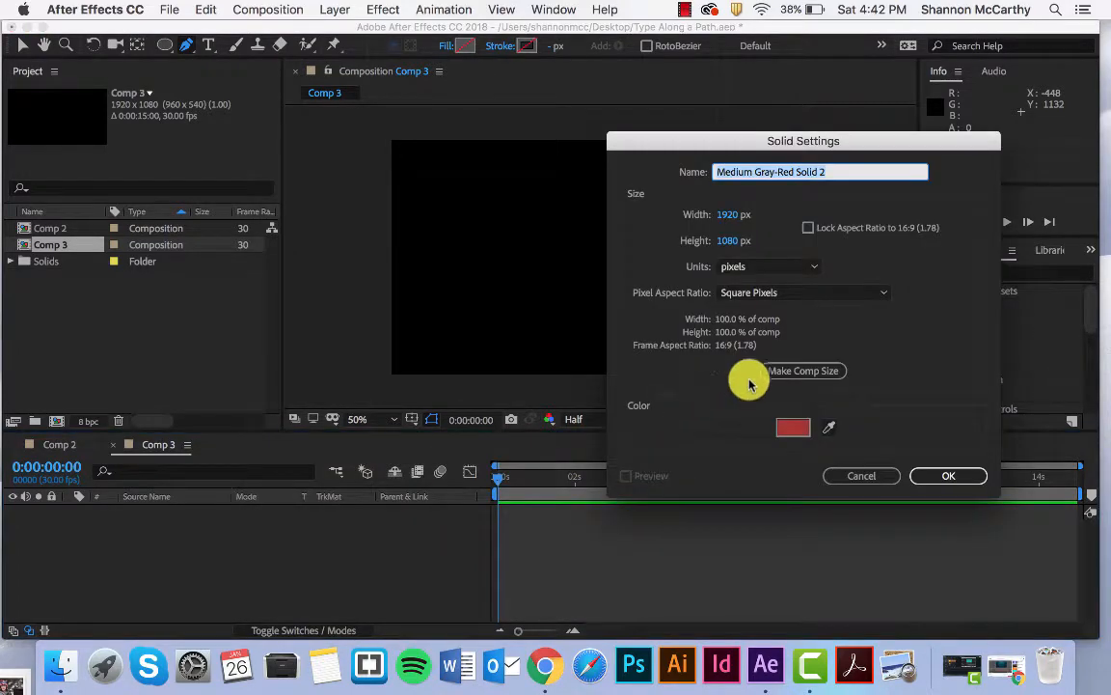
click(944, 475)
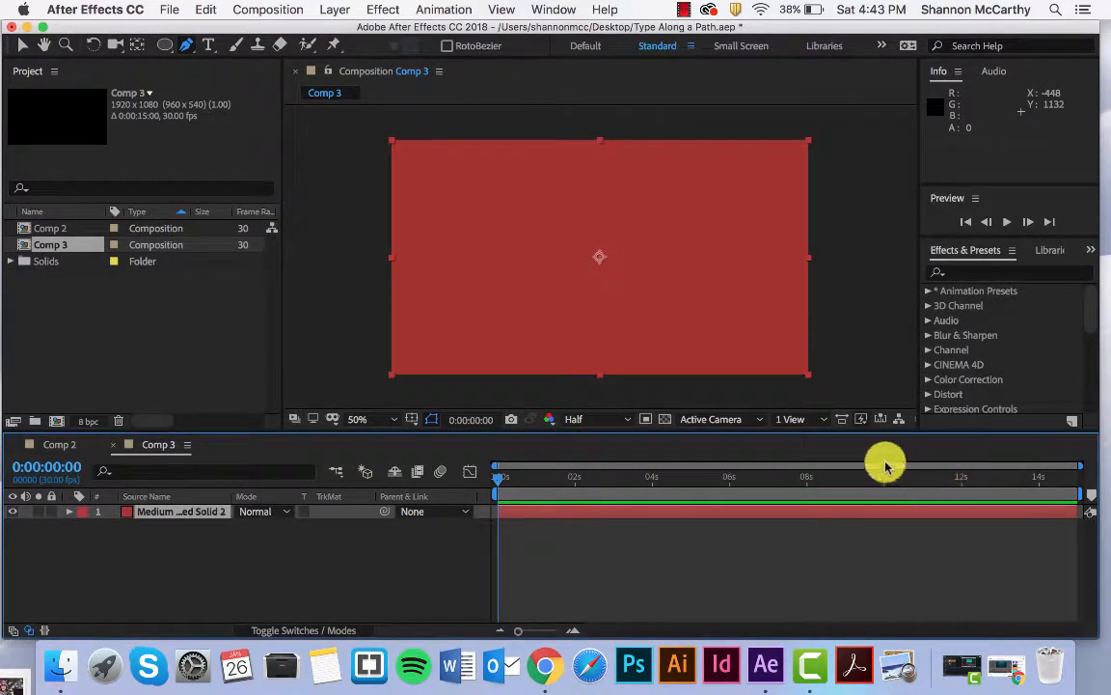
Step: Add a text layer reading "Hello there!" above the red solid
right_click(230, 547)
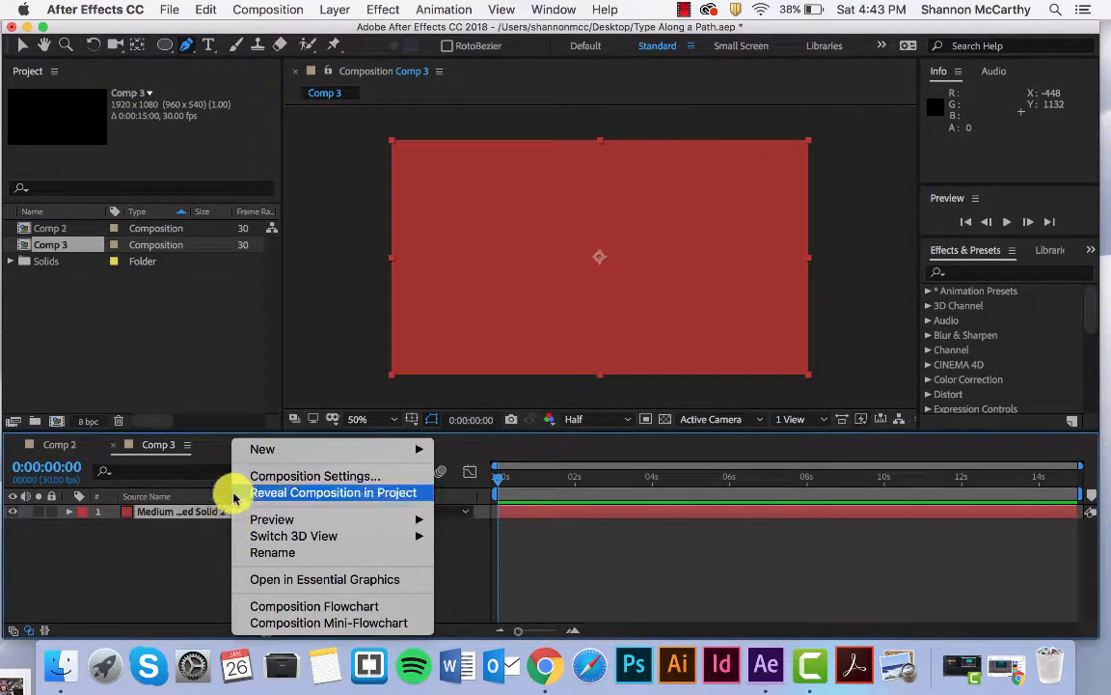
mouse_move(263, 453)
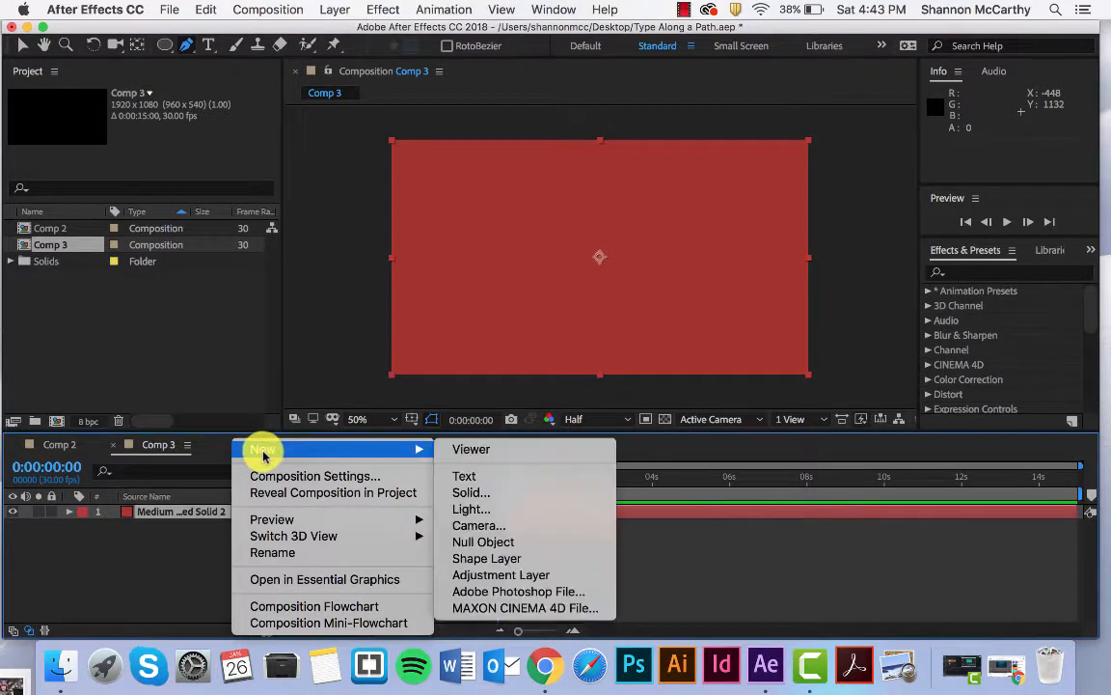
click(485, 474)
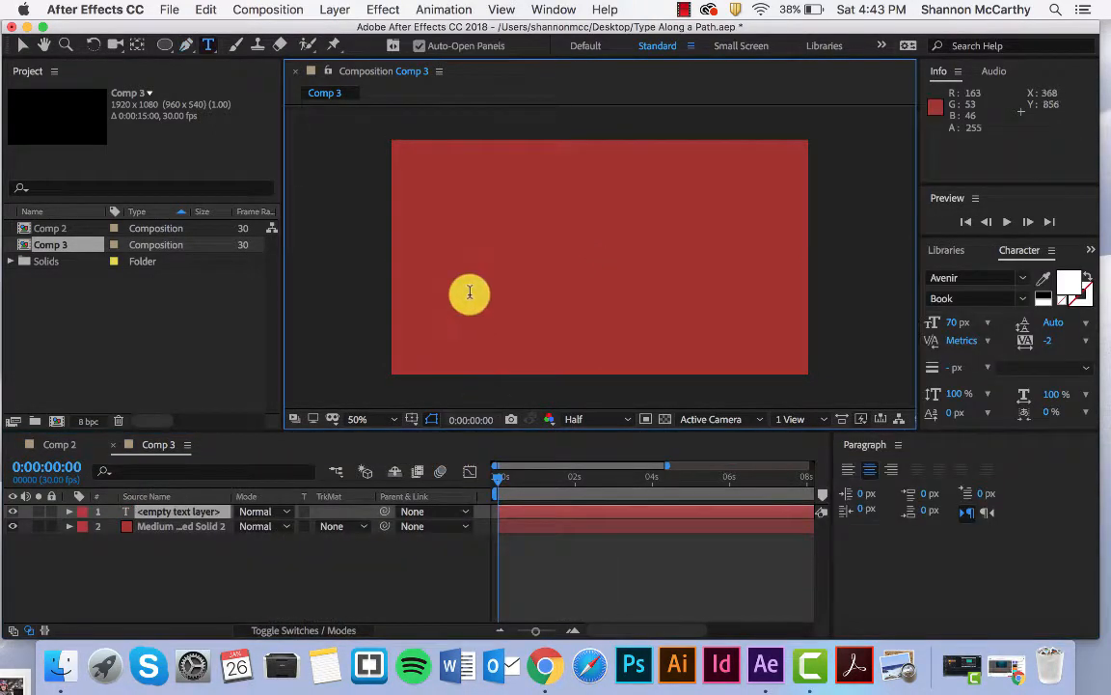
click(211, 47)
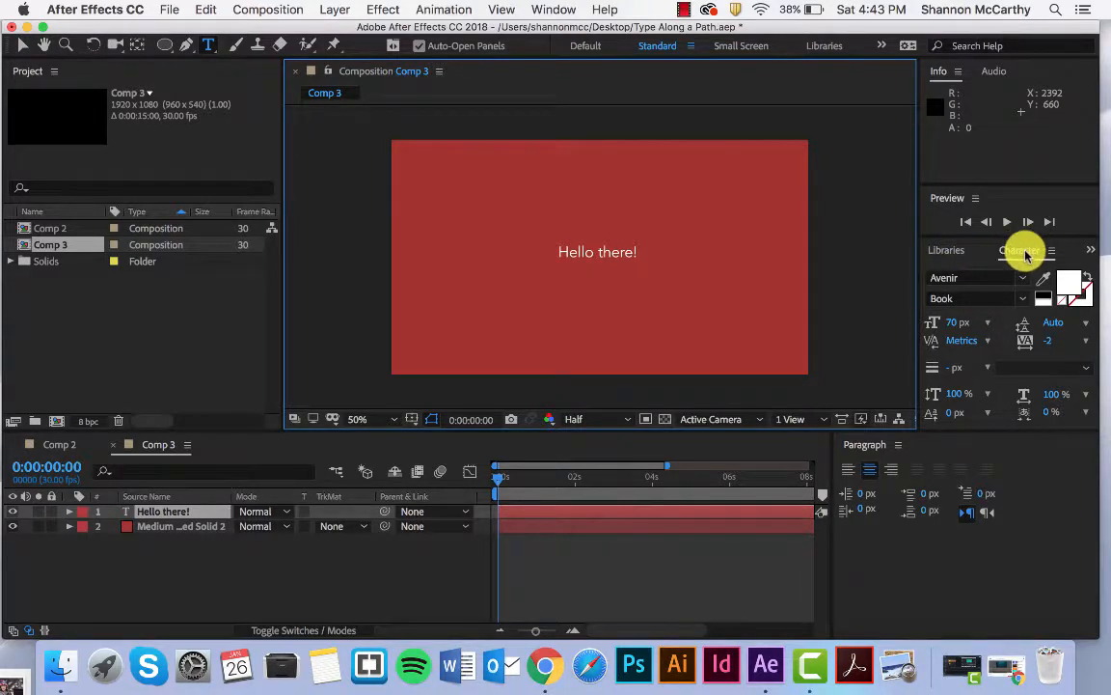
Step: Set the font size of the "Hello there!" text to 75 px
click(560, 9)
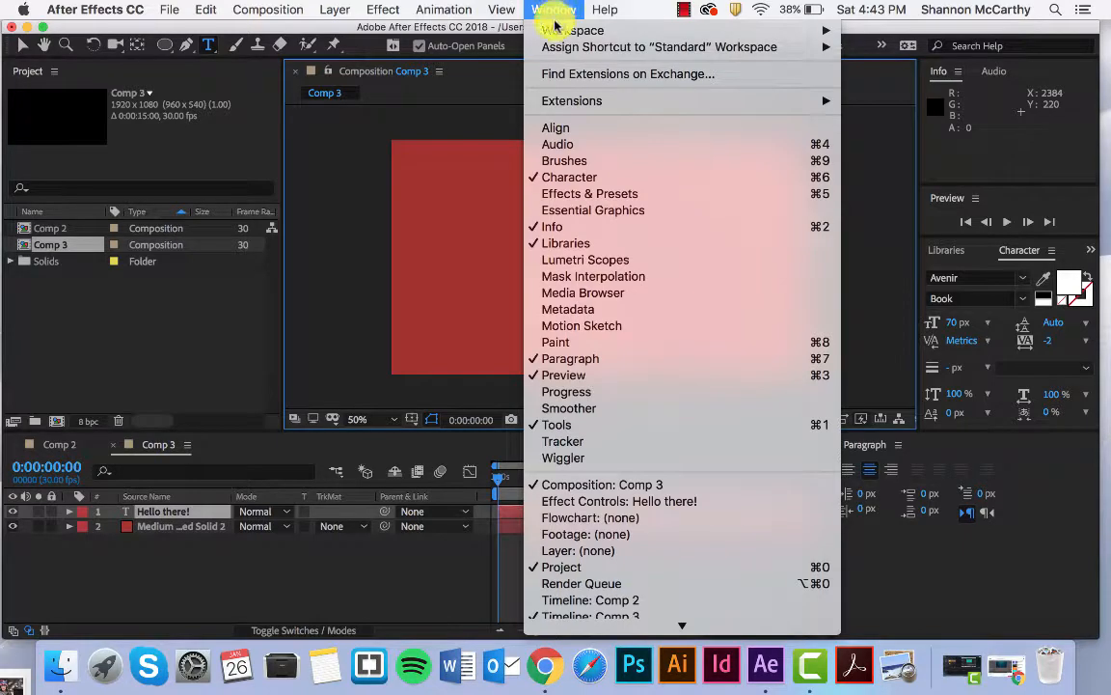
click(1079, 187)
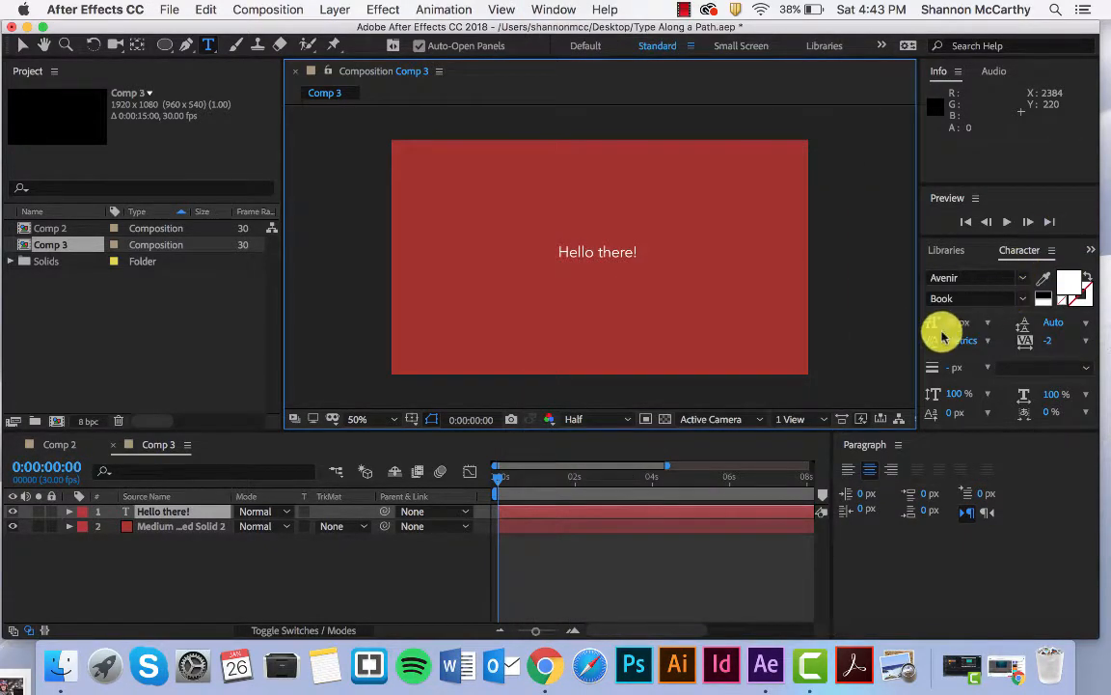
drag(952, 323, 975, 318)
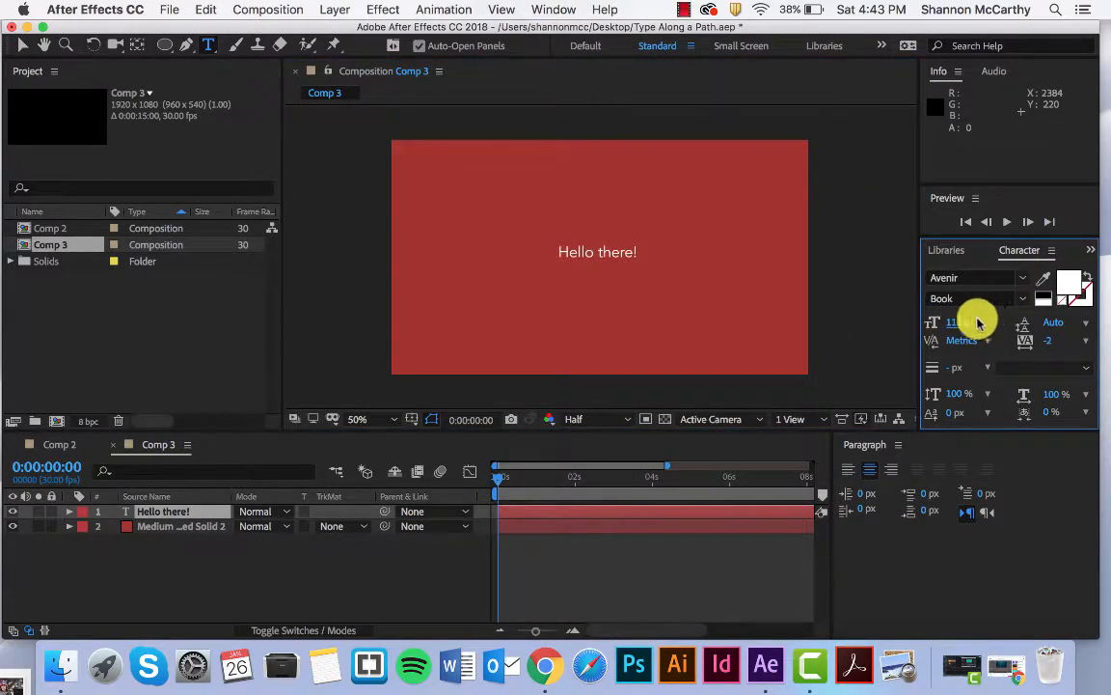
click(626, 251)
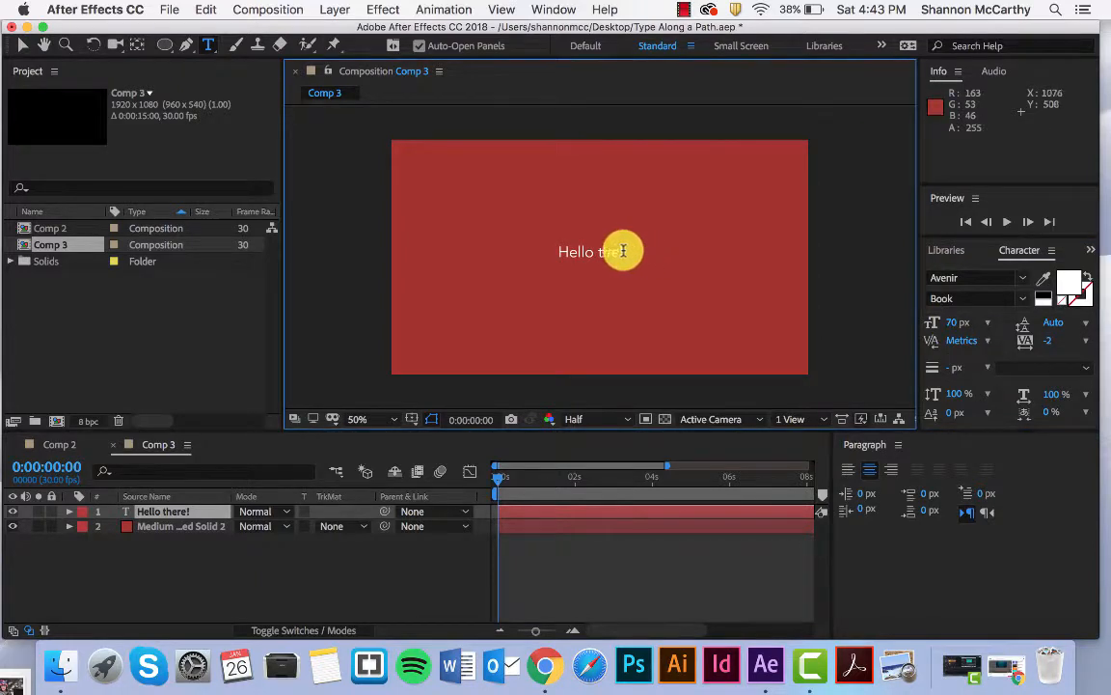
mouse_move(948, 320)
mouse_down()
mouse_move(1007, 322)
mouse_move(937, 322)
mouse_move(1060, 326)
mouse_move(873, 325)
mouse_move(941, 323)
mouse_up()
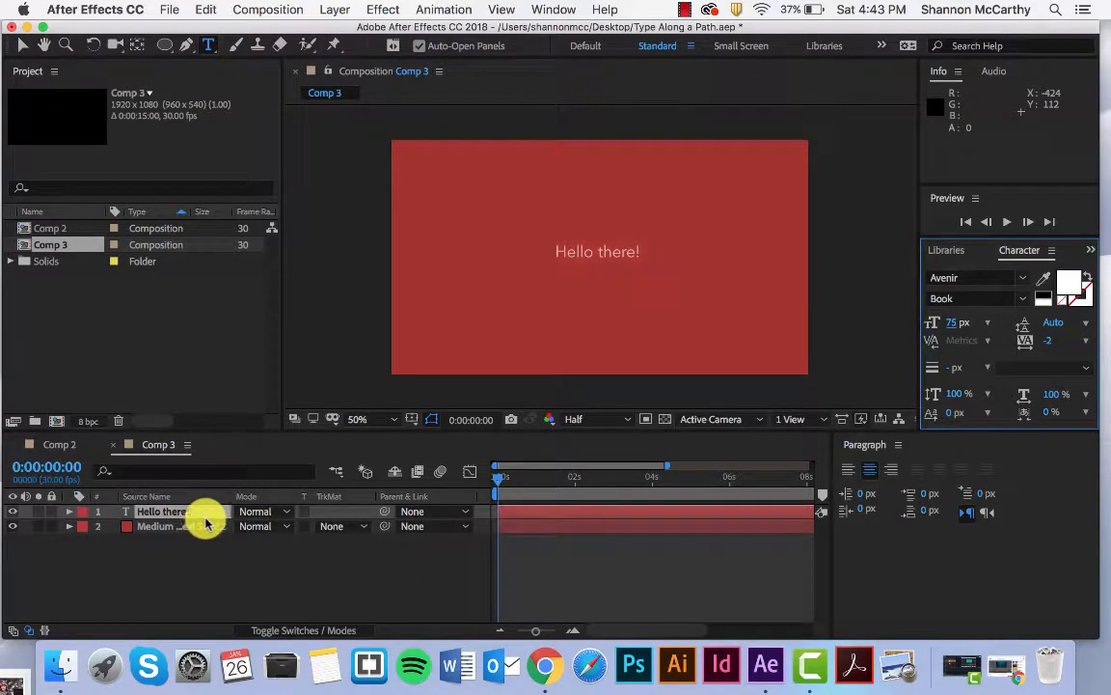
Step: Try an eight-pointed star mask on the "Hello there!" text layer, and undo it
click(161, 43)
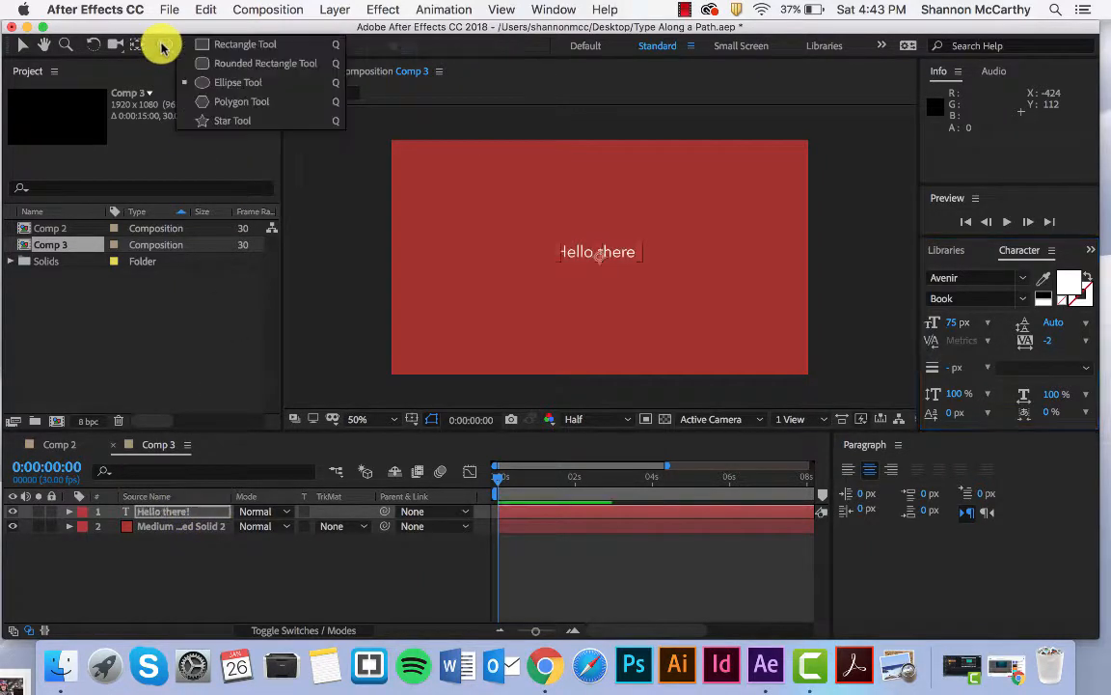
click(227, 120)
drag(571, 208, 624, 250)
key(Up)
key(Up)
key(Up)
key(Up)
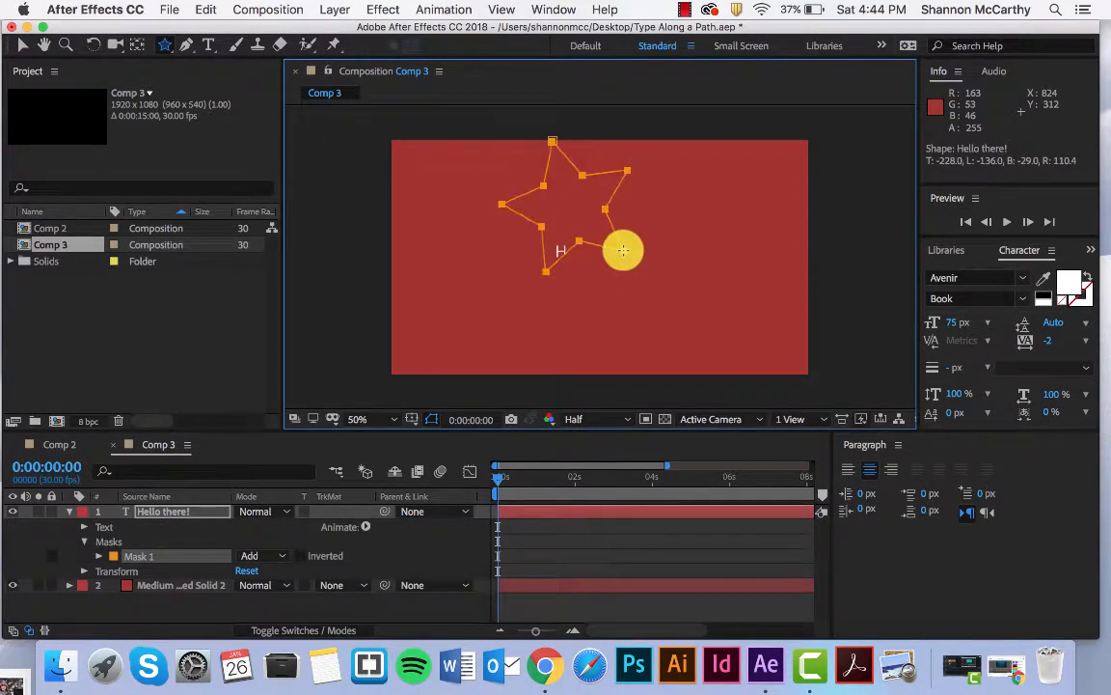
key(Down)
key(Down)
key(Down)
key(Up)
key(Up)
key(Up)
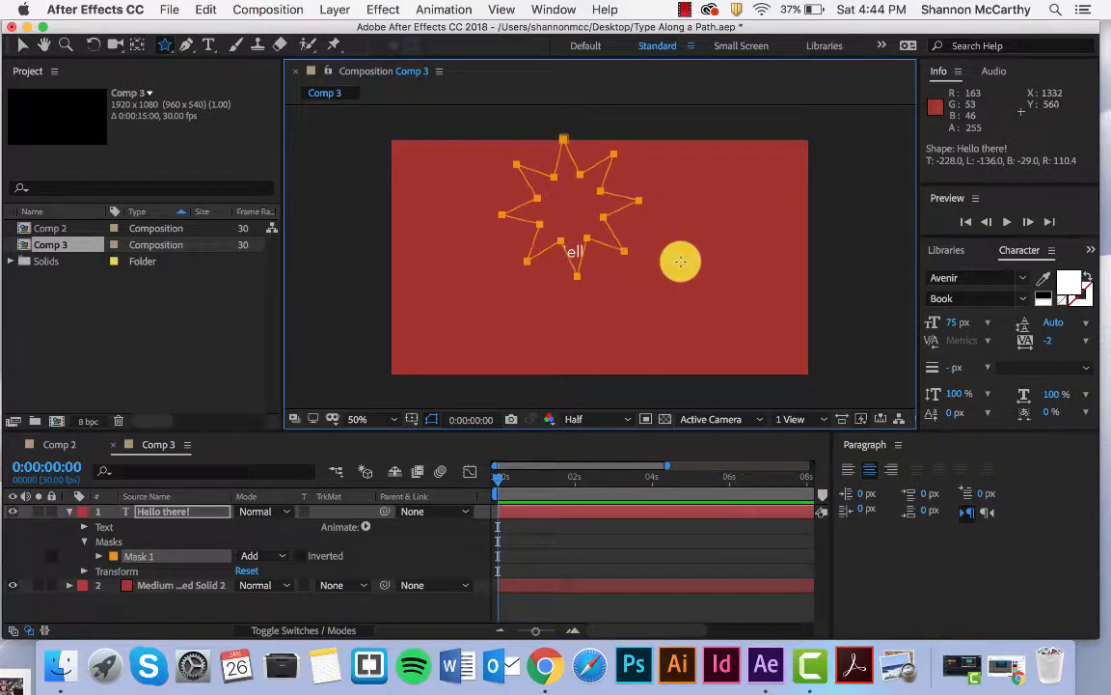
key(super+z)
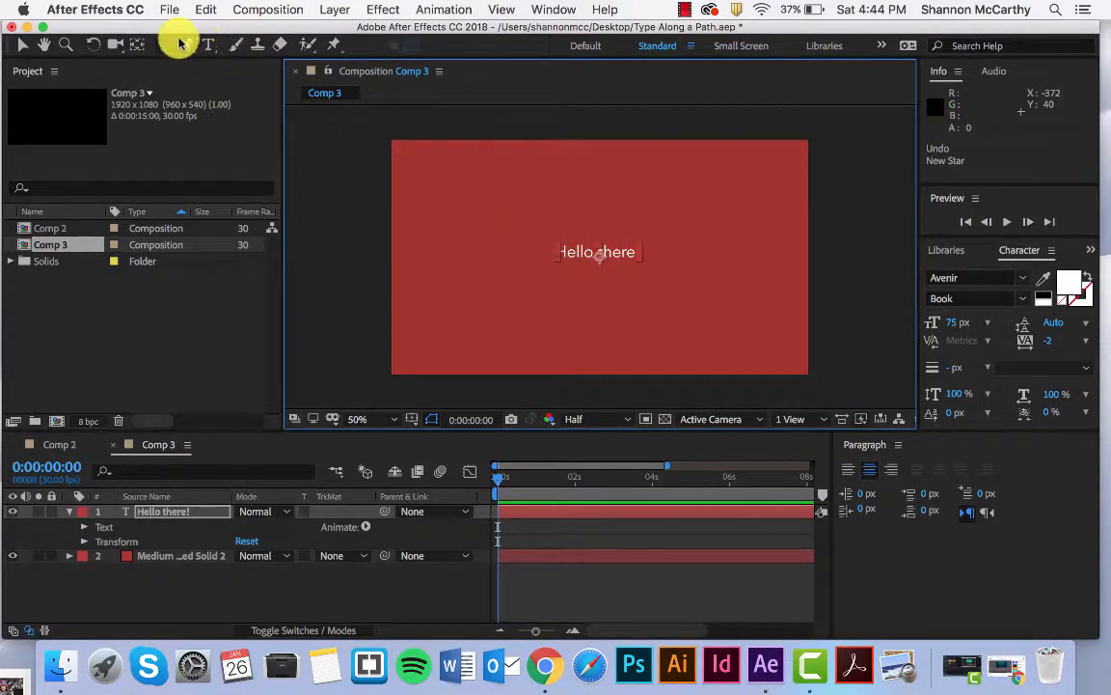
Step: Draw a circular mask on the "Hello there!" layer with the Ellipse tool and move the layer to about 844, 468
drag(166, 49, 231, 85)
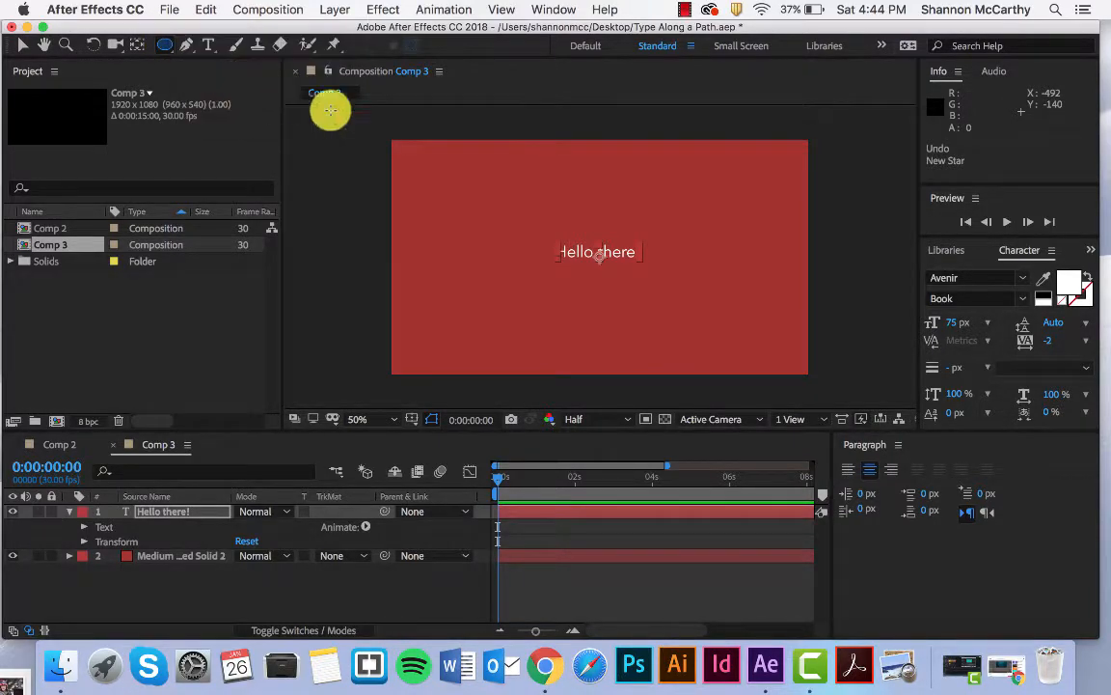
drag(550, 192, 691, 325)
key(v)
drag(566, 238, 571, 246)
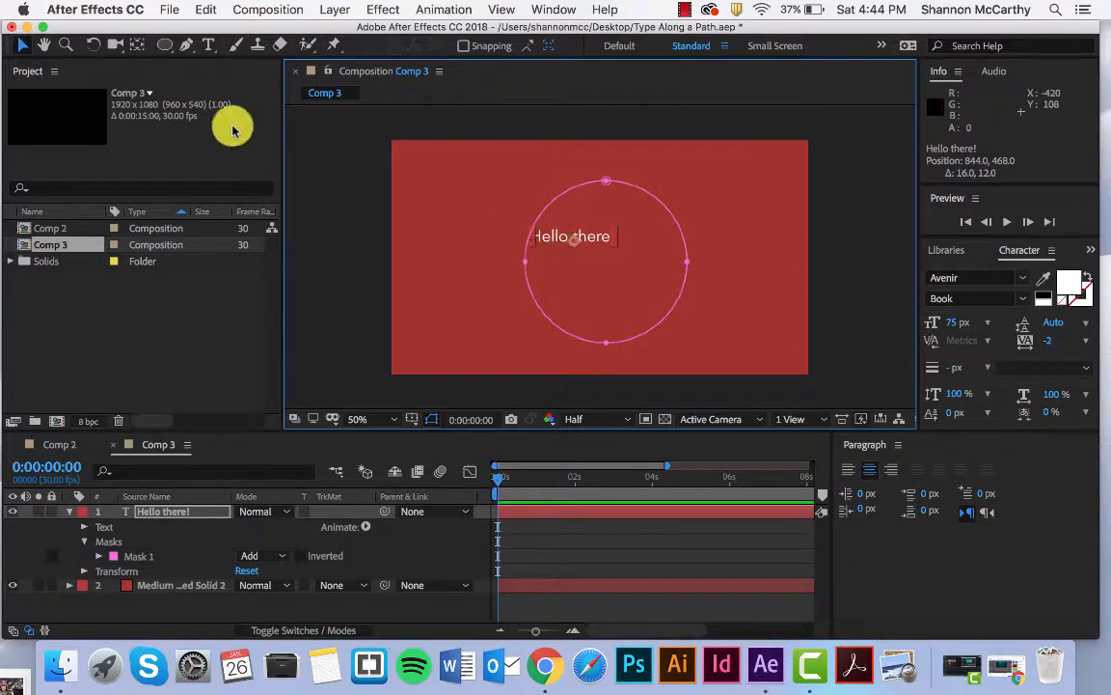
Step: Move the text layer's anchor point to roughly the centre of the circular mask with the Pan Behind tool
click(137, 45)
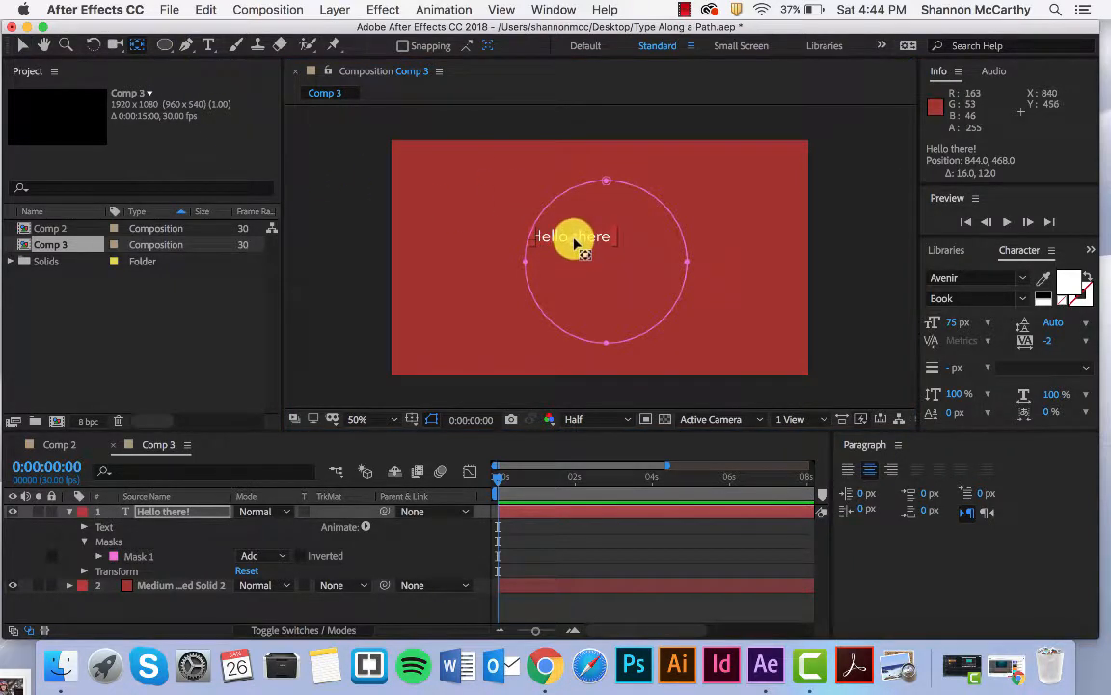
drag(573, 240, 602, 268)
key(v)
click(721, 283)
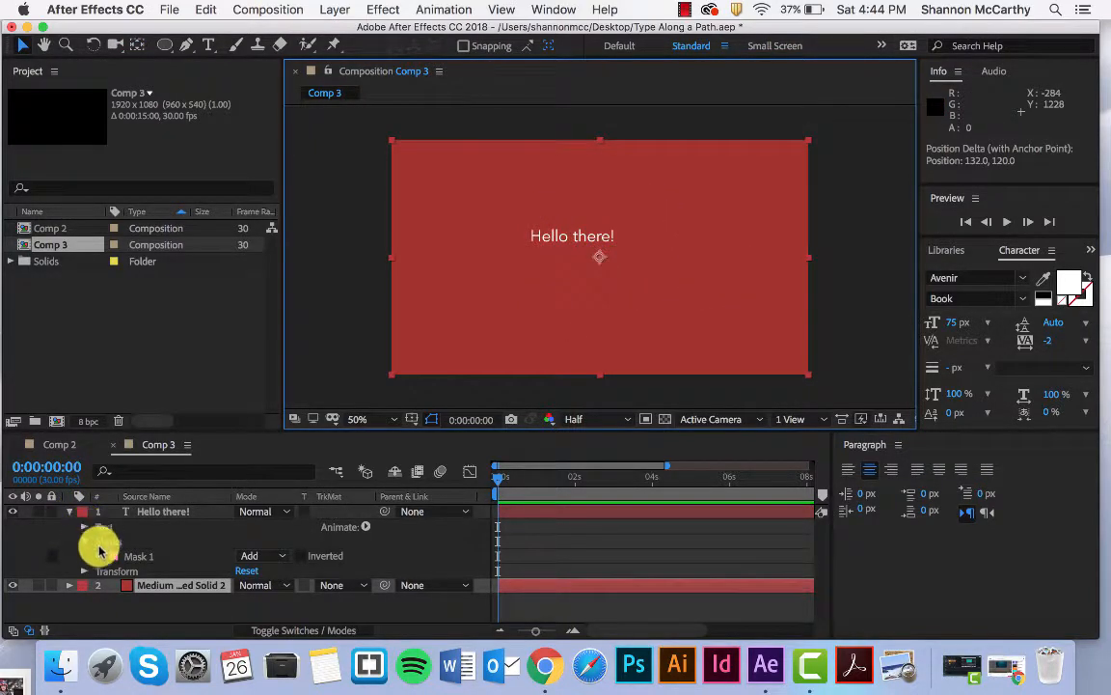
Step: Set the path of the "Hello there!" text to Mask 1 in the layer's path options
click(70, 512)
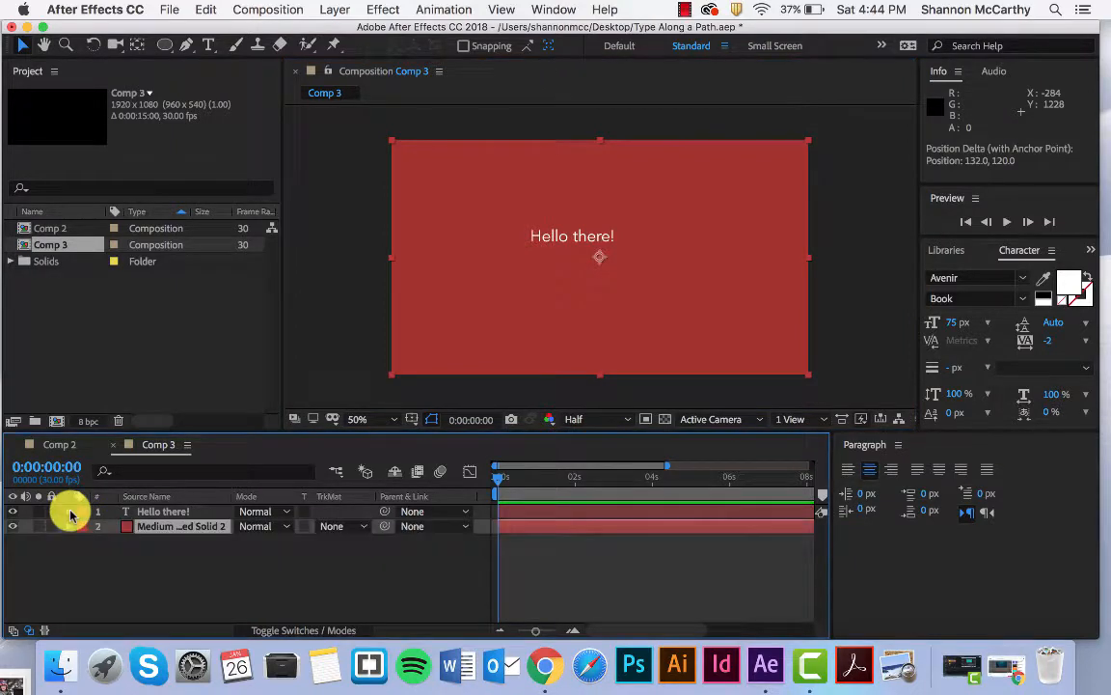
click(69, 512)
click(153, 511)
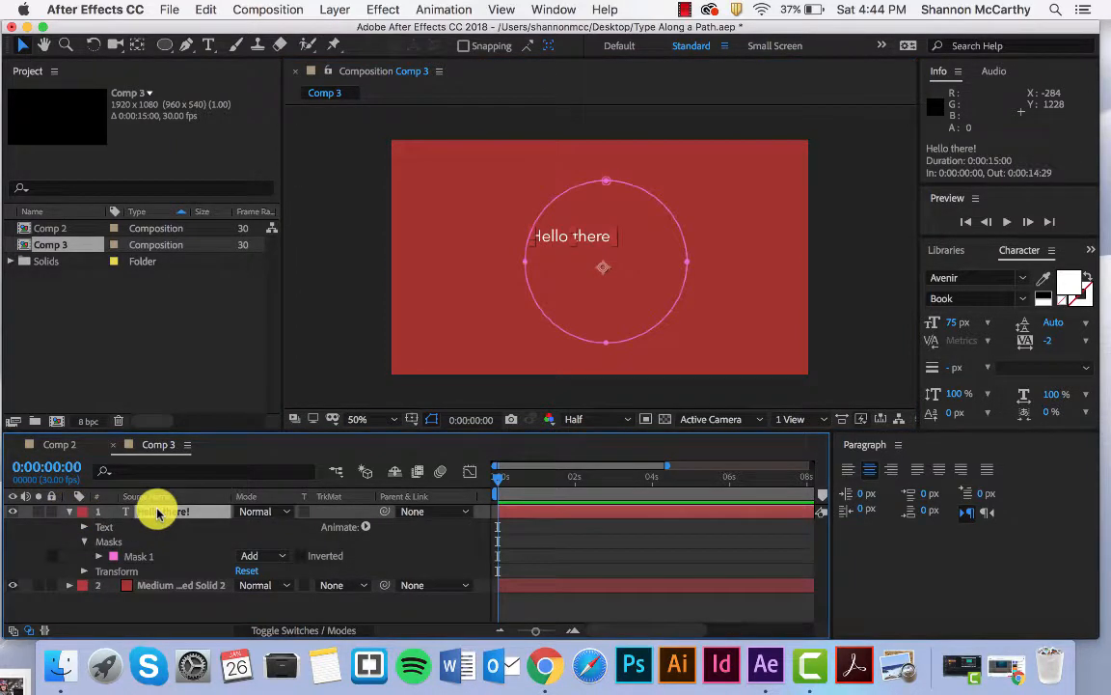
click(84, 527)
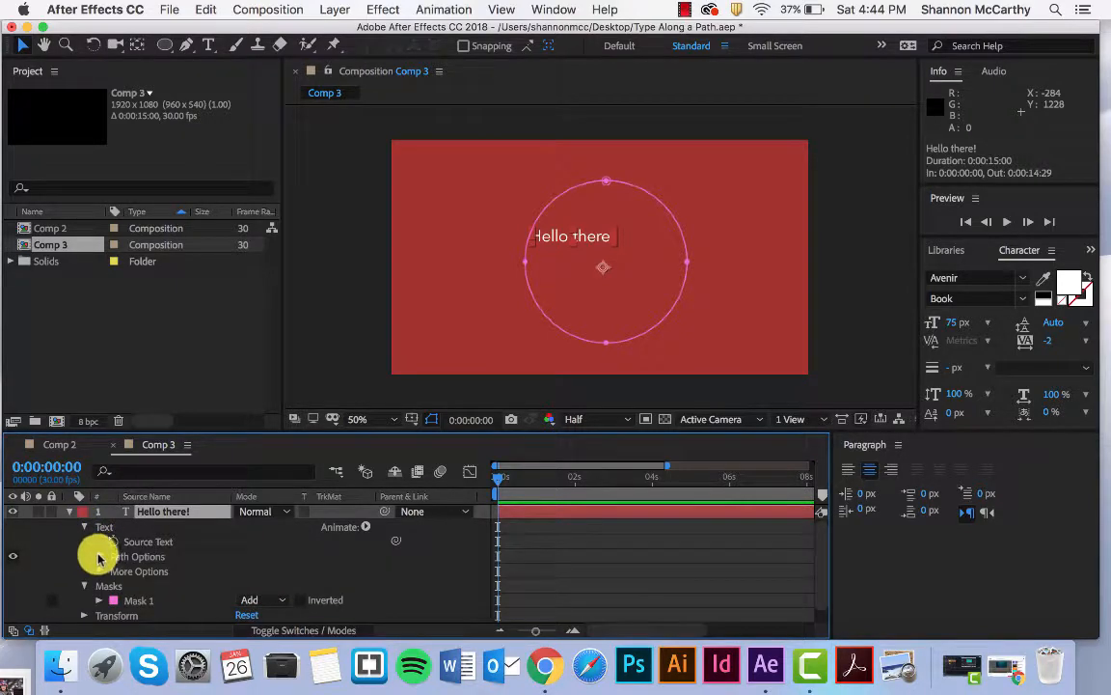
click(98, 557)
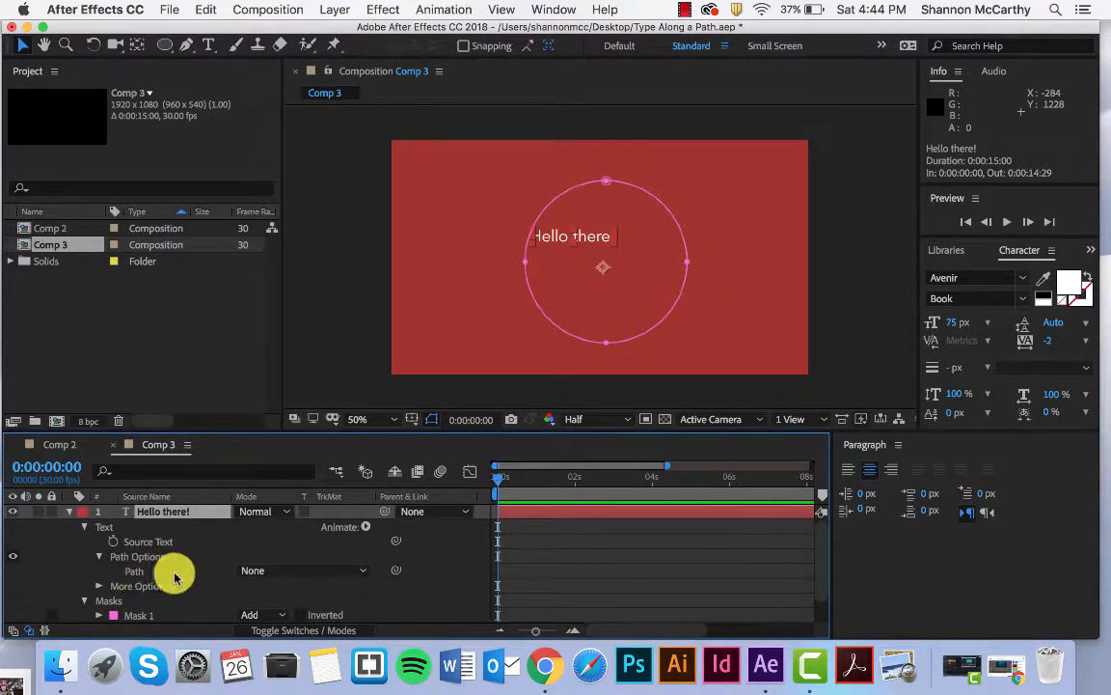
click(303, 570)
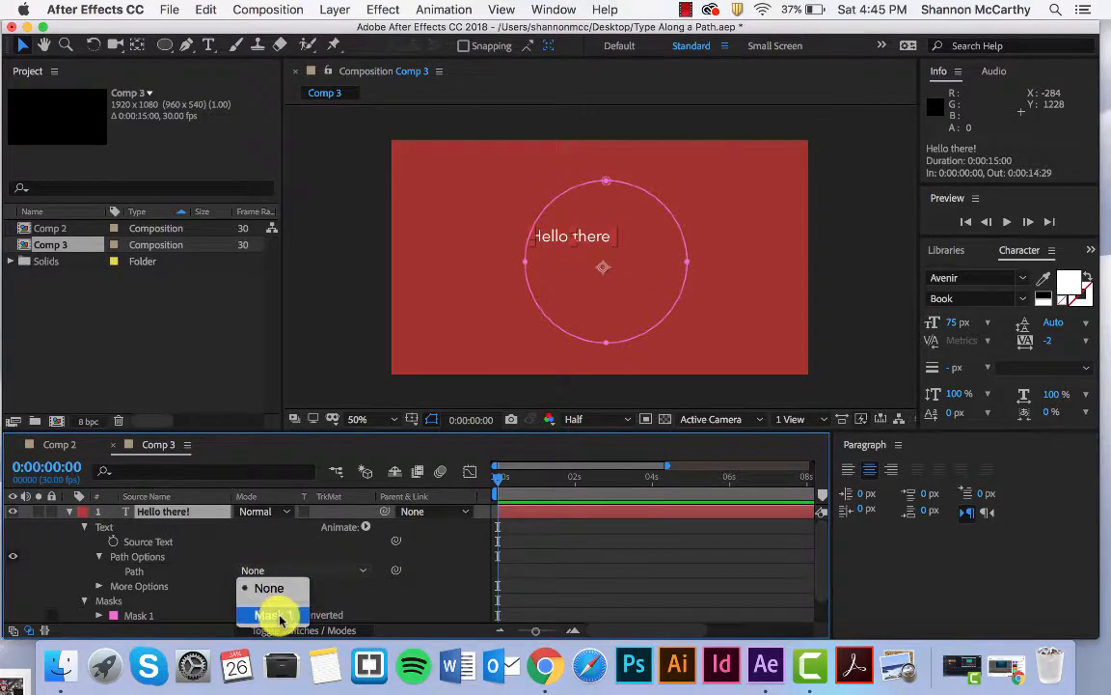
click(278, 616)
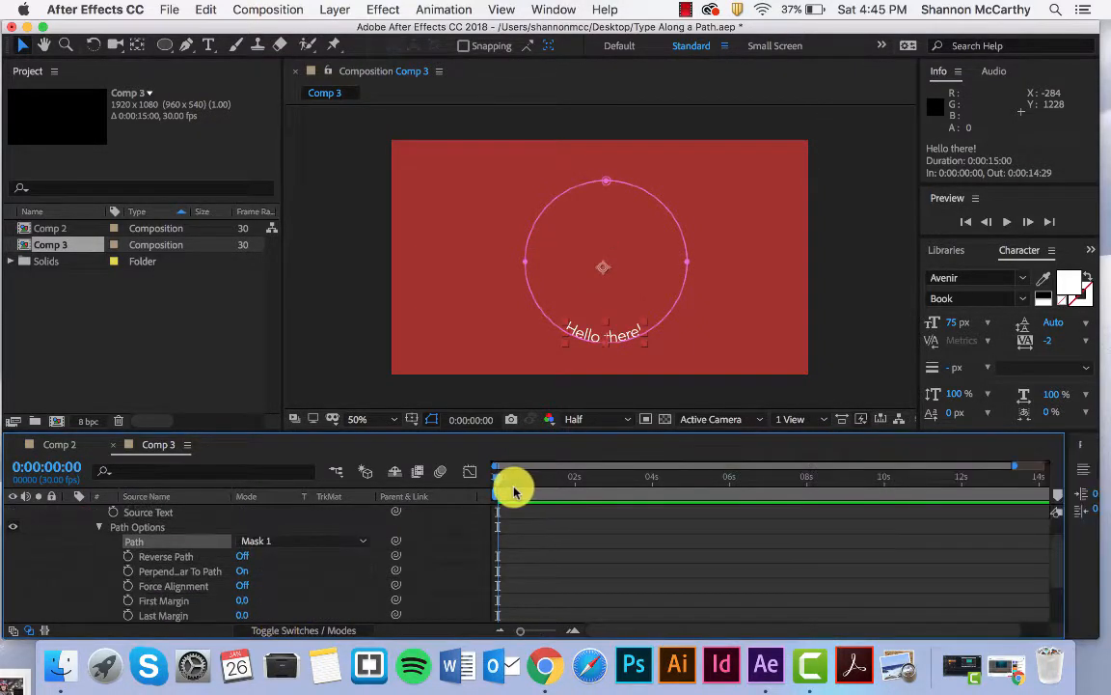
Step: Try toggling Reverse Path on and Perpendicular To Path off for the text, and restore both settings
scroll(358, 593, down, 1)
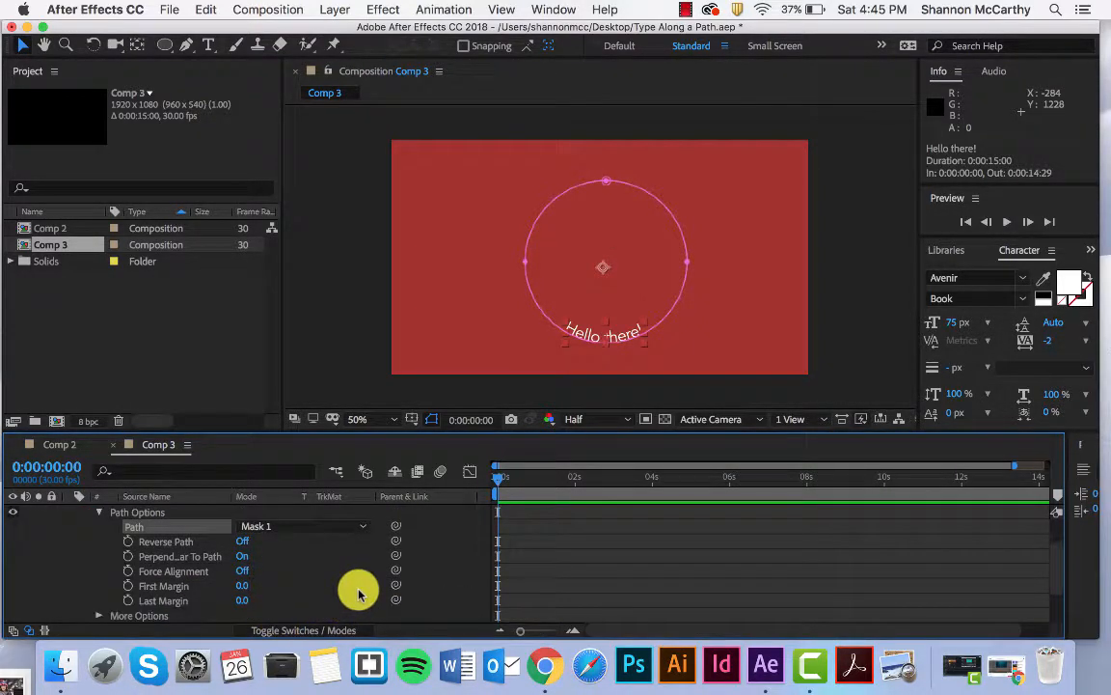
click(243, 542)
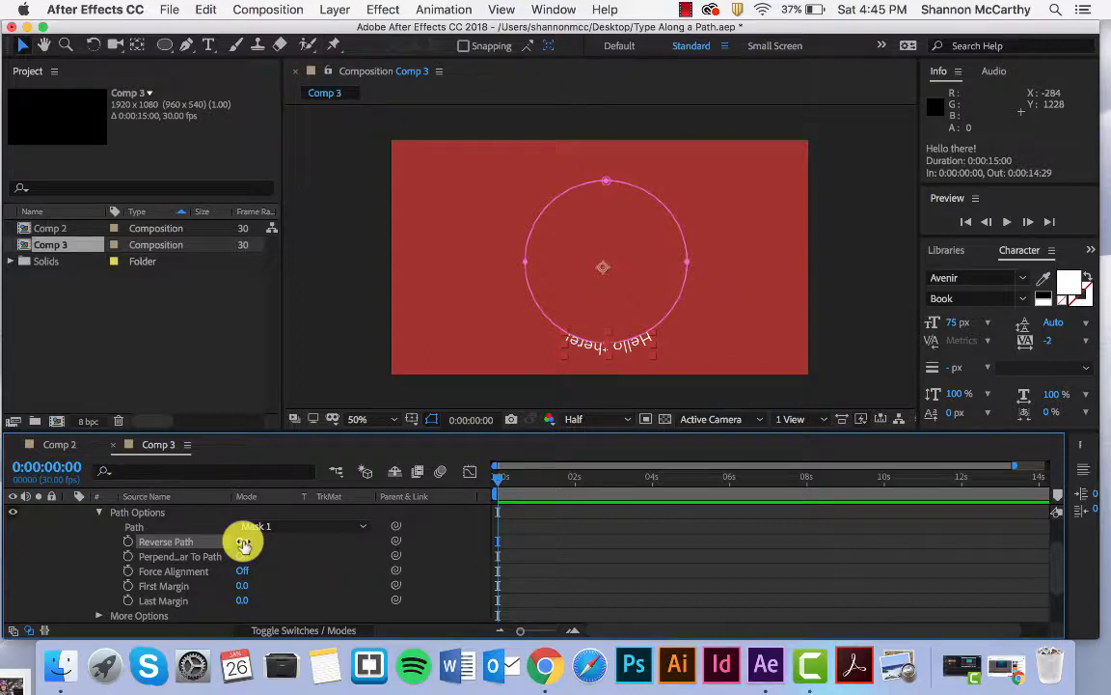
click(241, 558)
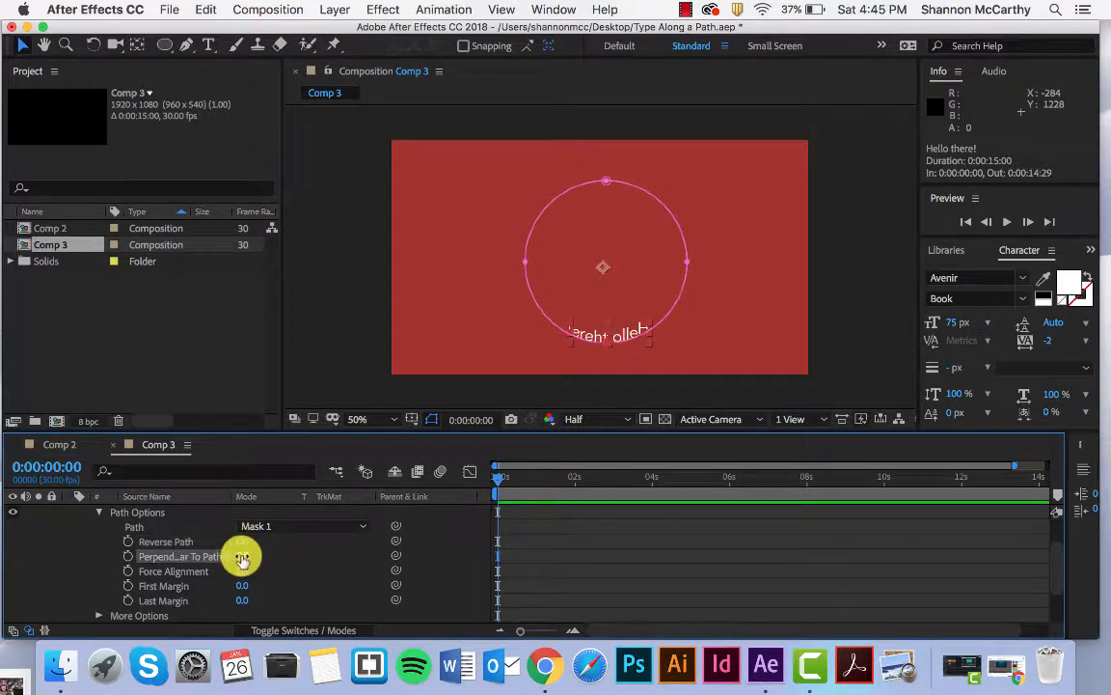
click(242, 541)
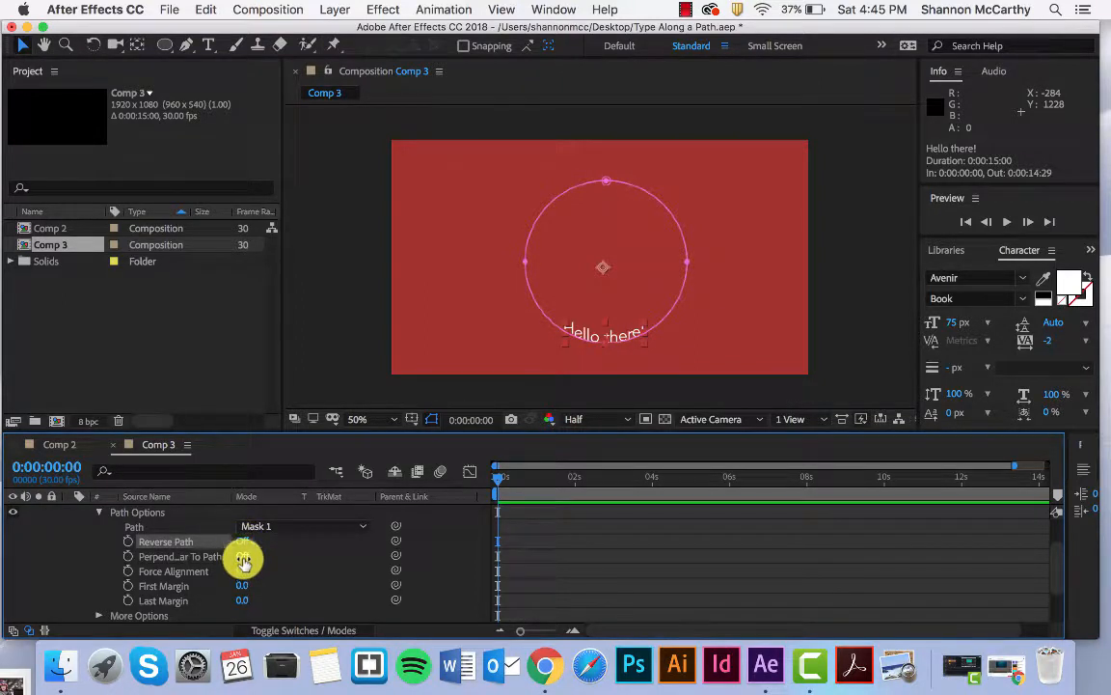
click(243, 560)
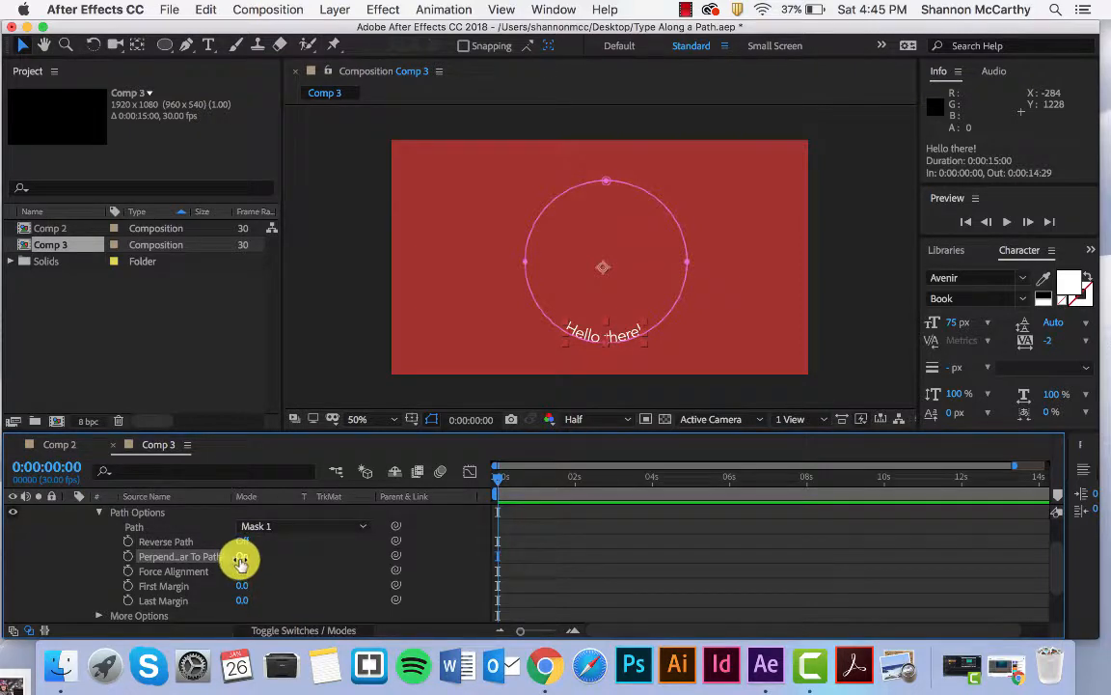
Step: Keyframe the "Hello there!" text's First Margin at 0 on 0:00:00:00 and 2344 on 0:00:05:03, with Perpendicular To Path on
click(241, 557)
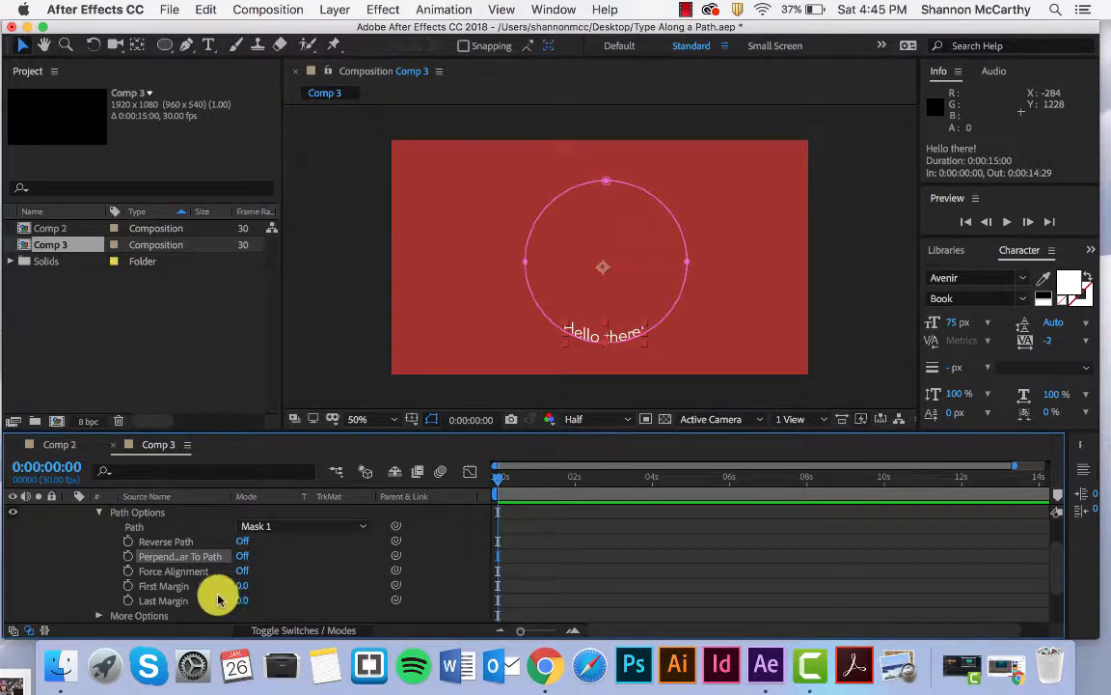
click(129, 587)
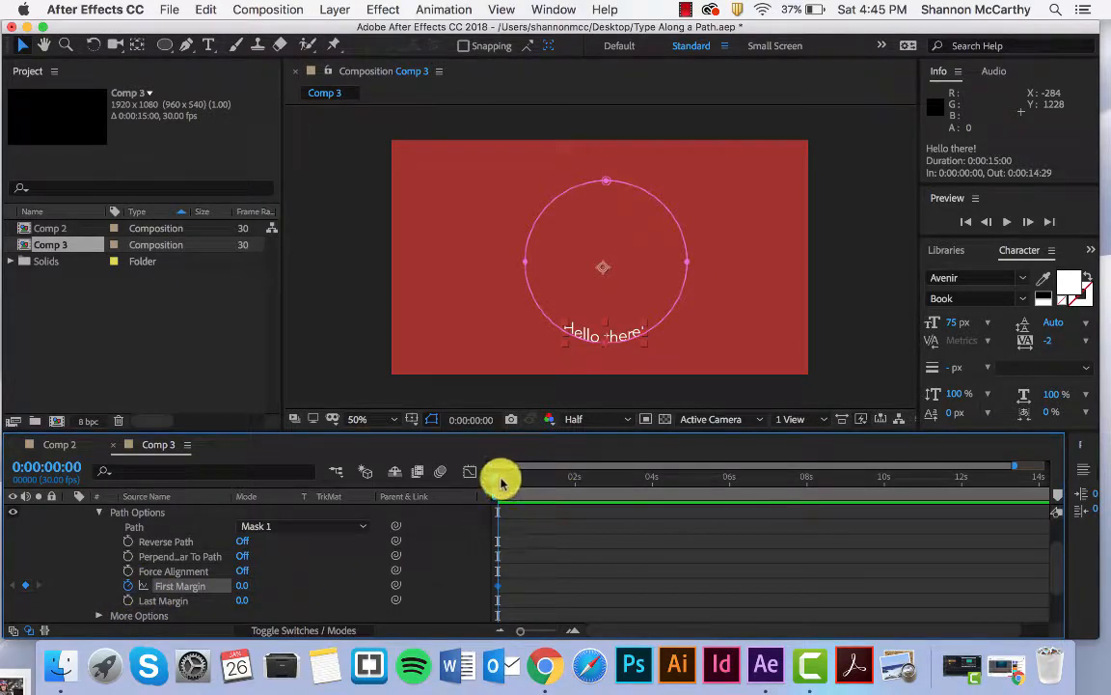
drag(498, 479, 696, 495)
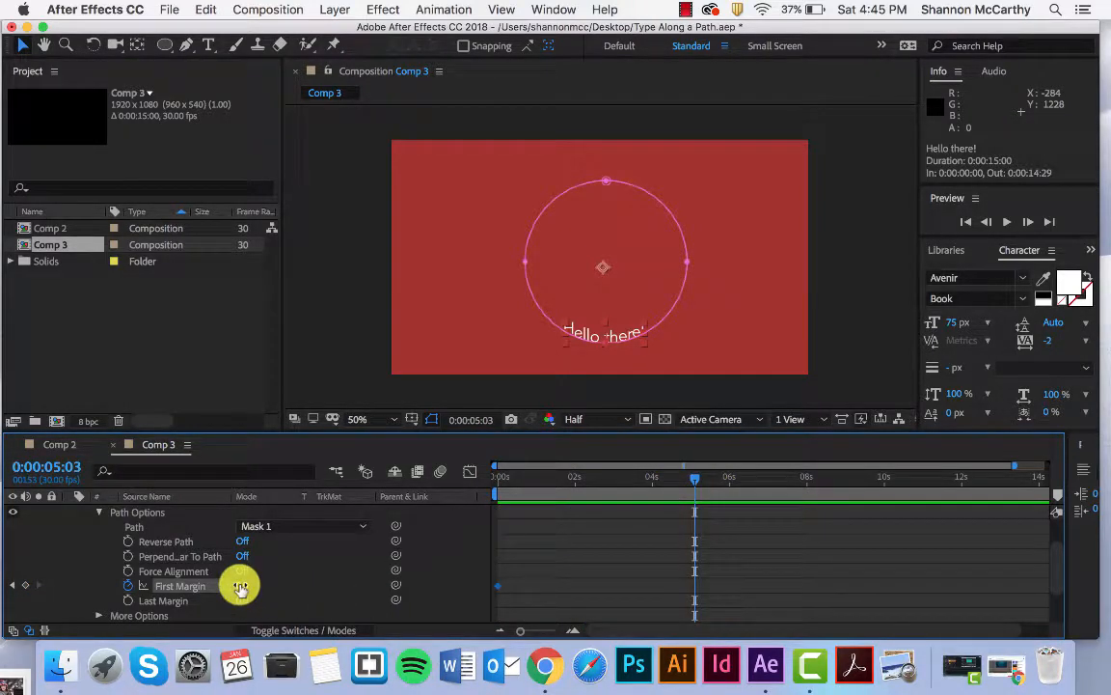
mouse_move(246, 586)
mouse_down()
mouse_move(546, 573)
mouse_move(250, 592)
mouse_up()
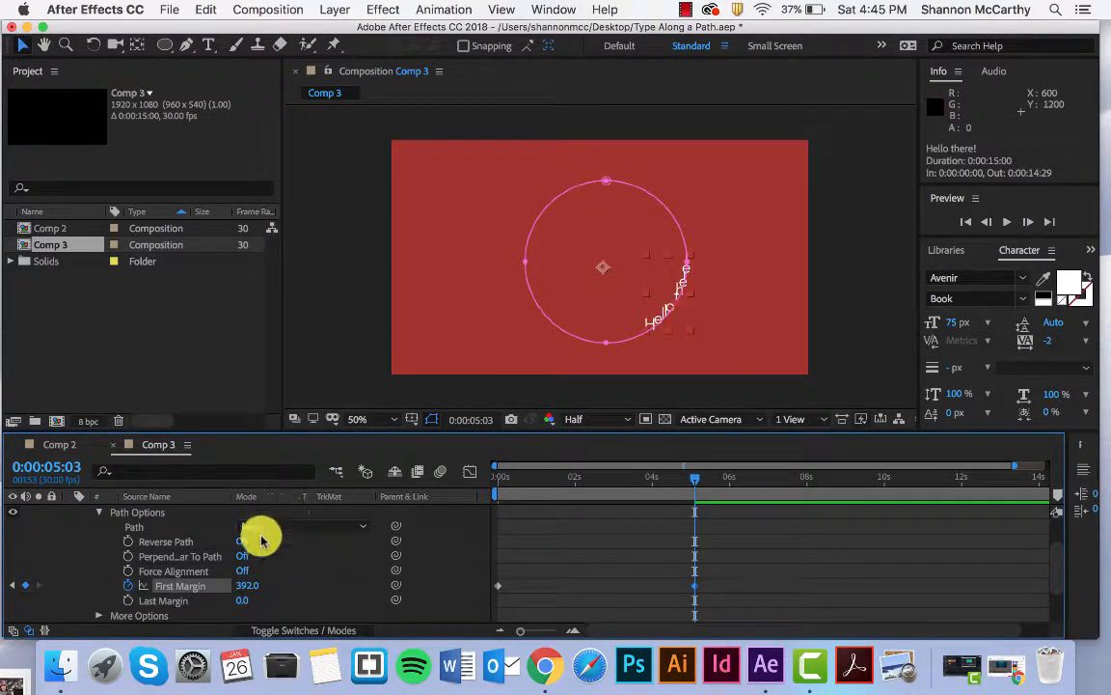
click(241, 557)
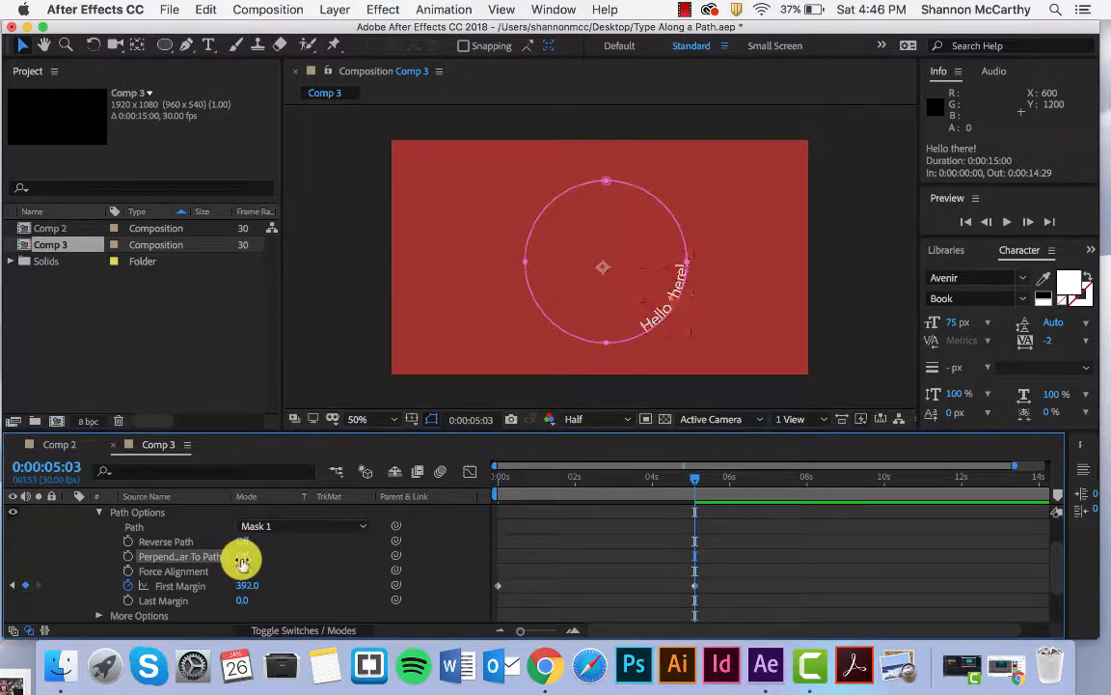
drag(243, 585, 528, 582)
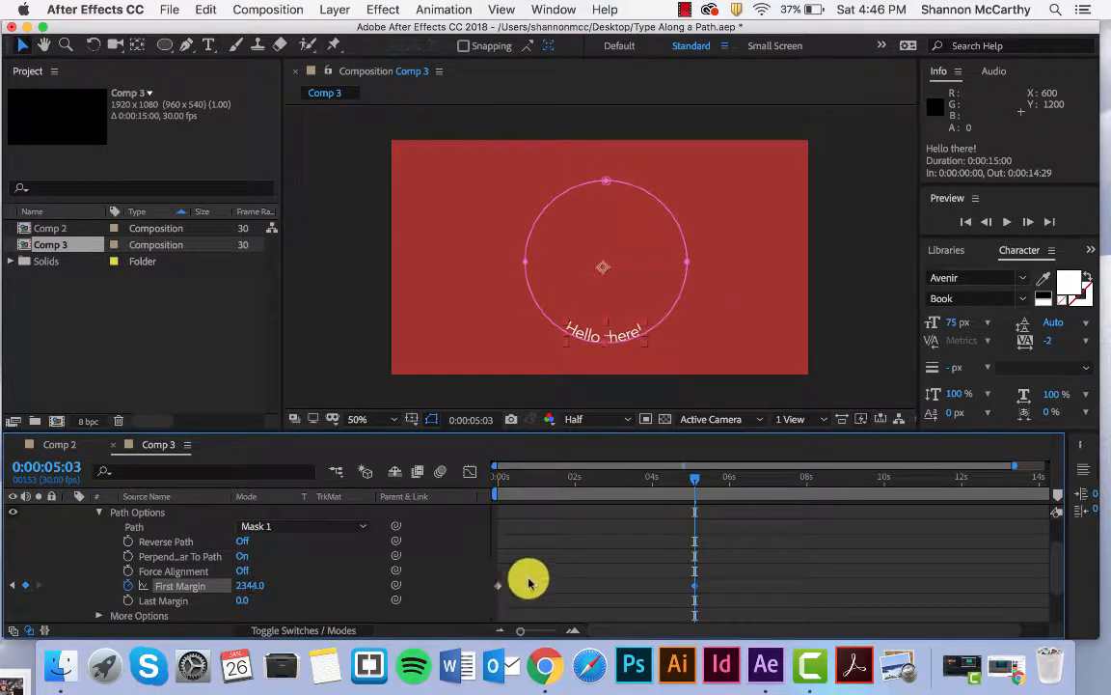
Step: Preview the "Hello there!" text's motion around the circle from the start and return the playhead to 0:00:00:00
drag(692, 484, 456, 493)
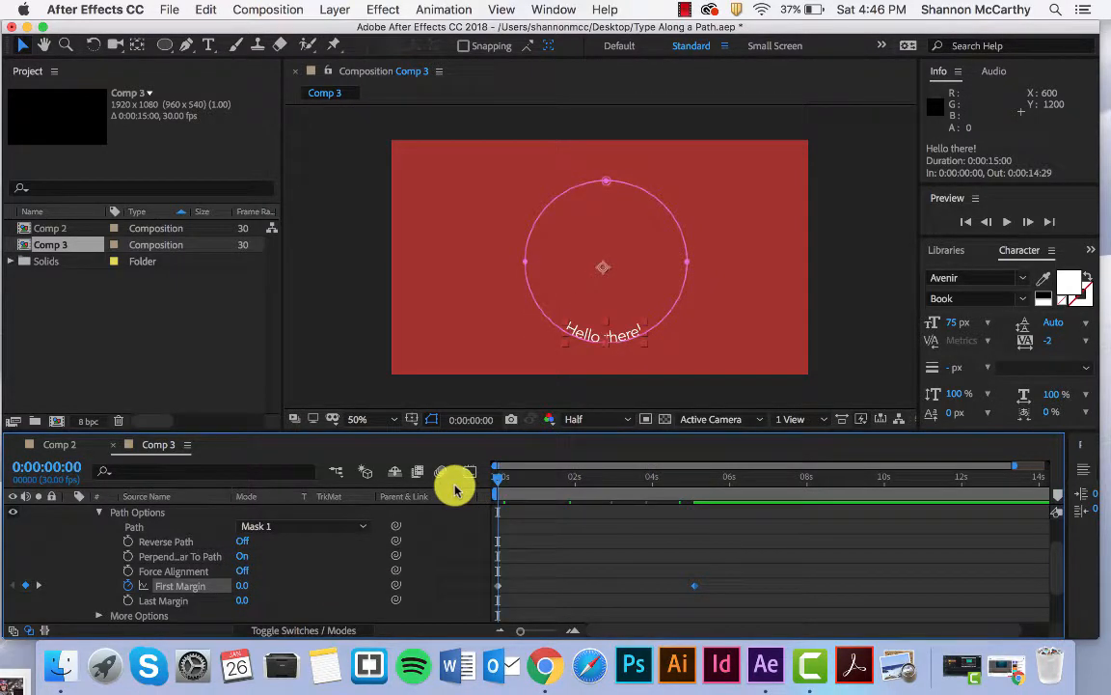
key(space)
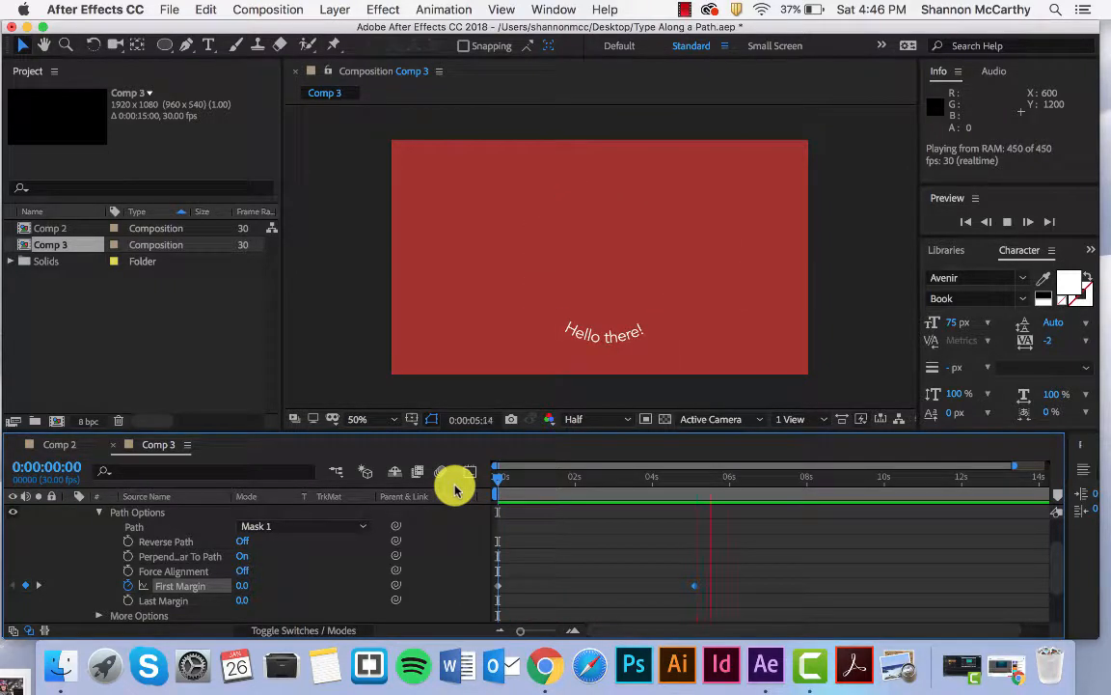
key(space)
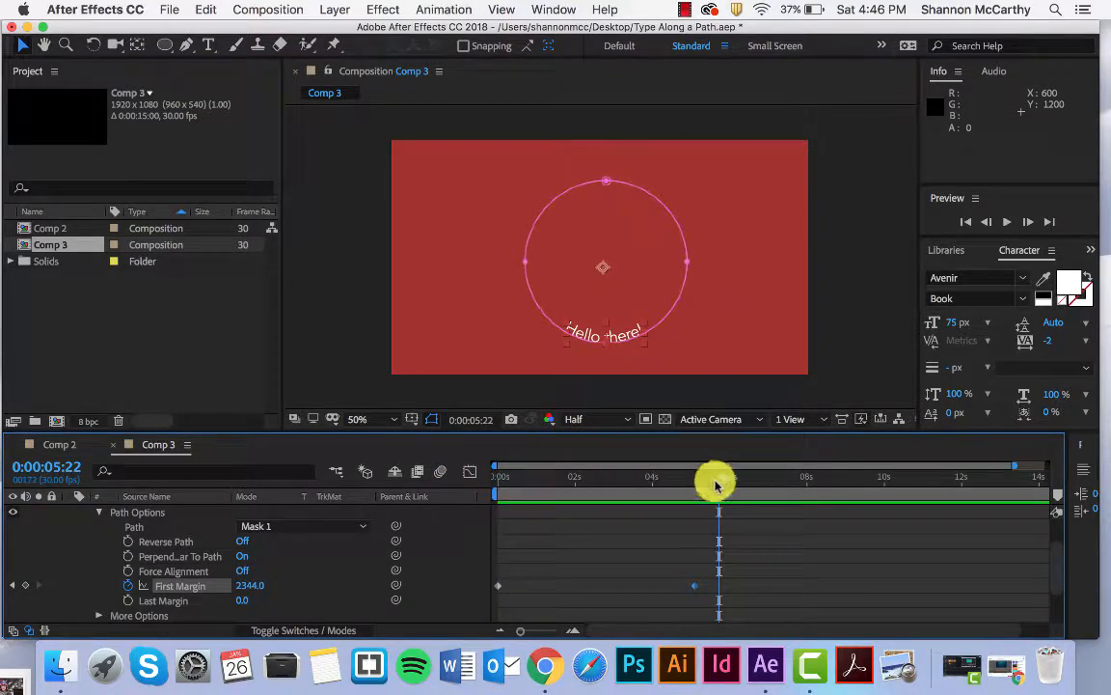
drag(712, 479, 493, 476)
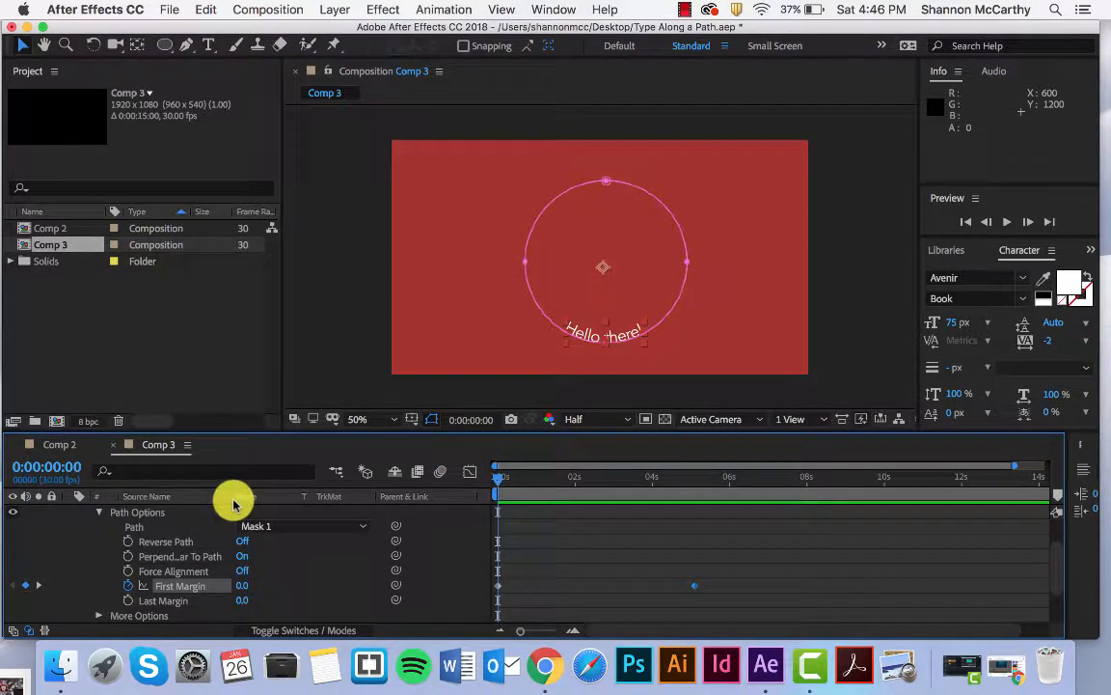
Step: Collapse the "Hello there!" layer's properties and add a new text layer reading "Goodbye!"
click(99, 513)
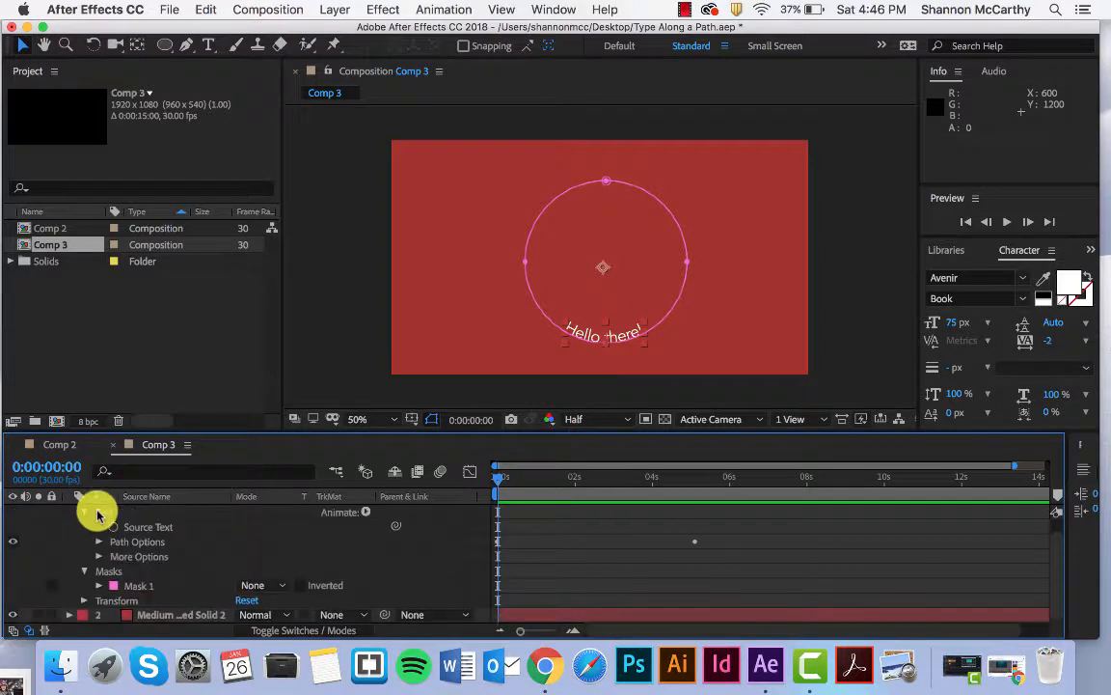
click(98, 512)
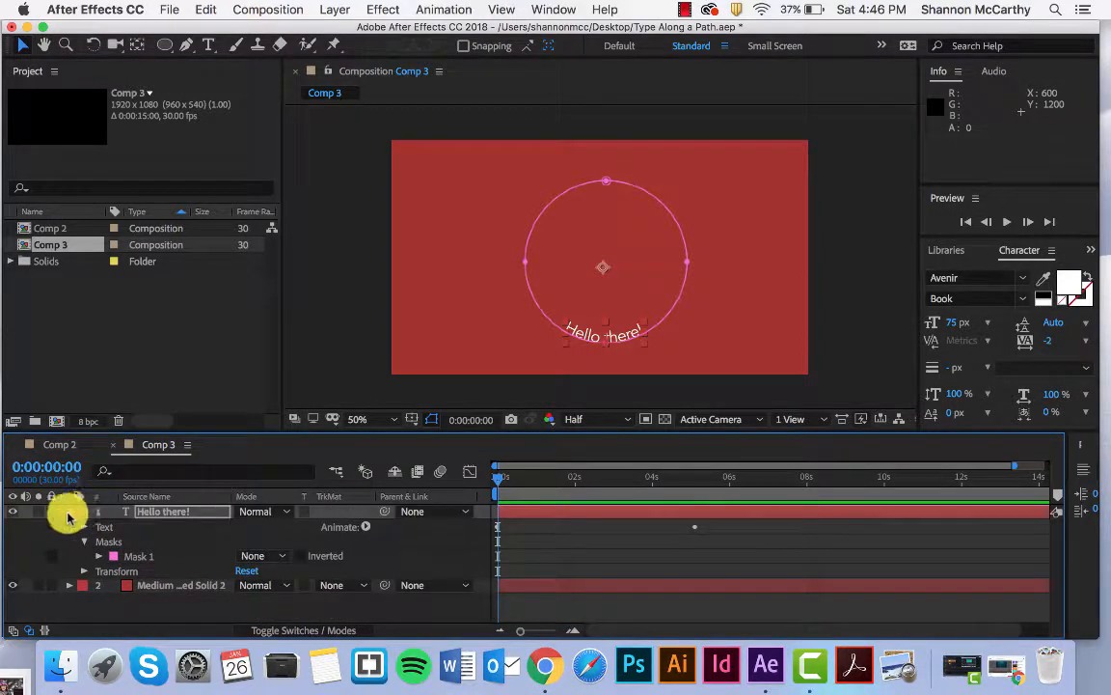
click(71, 513)
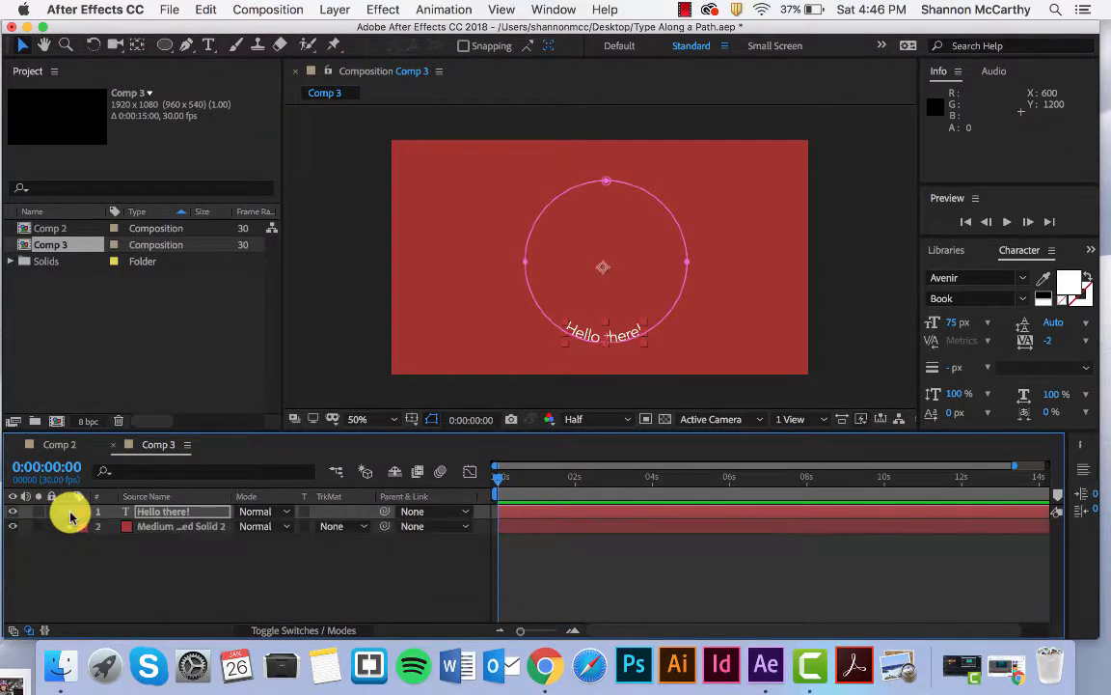
click(171, 567)
right_click(174, 567)
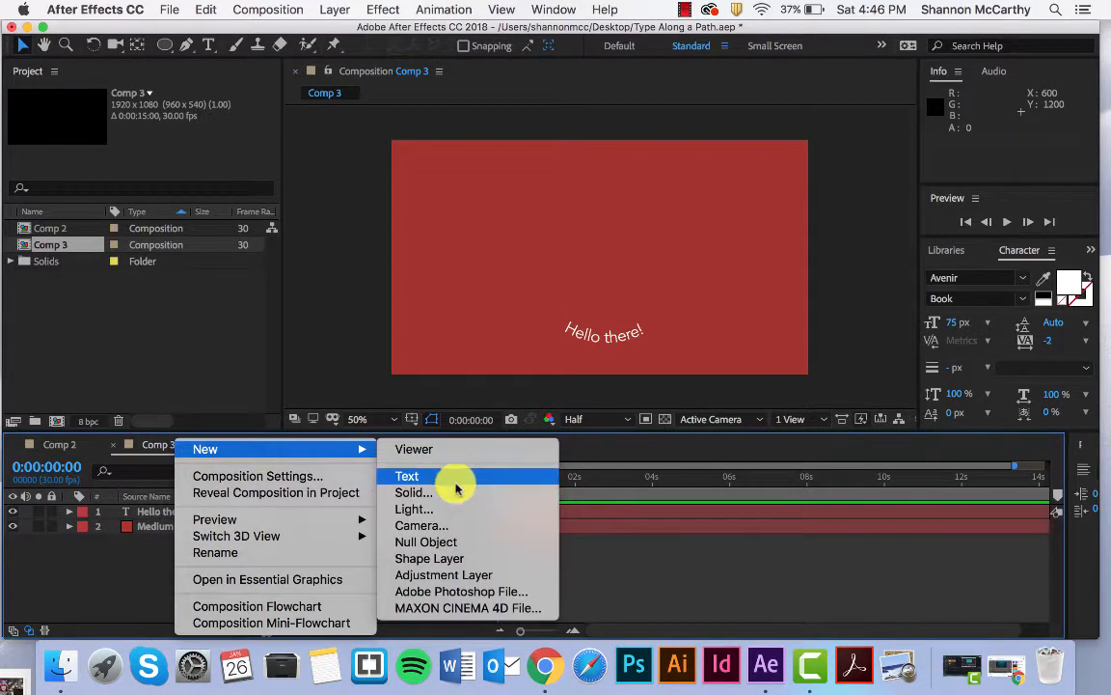
click(454, 478)
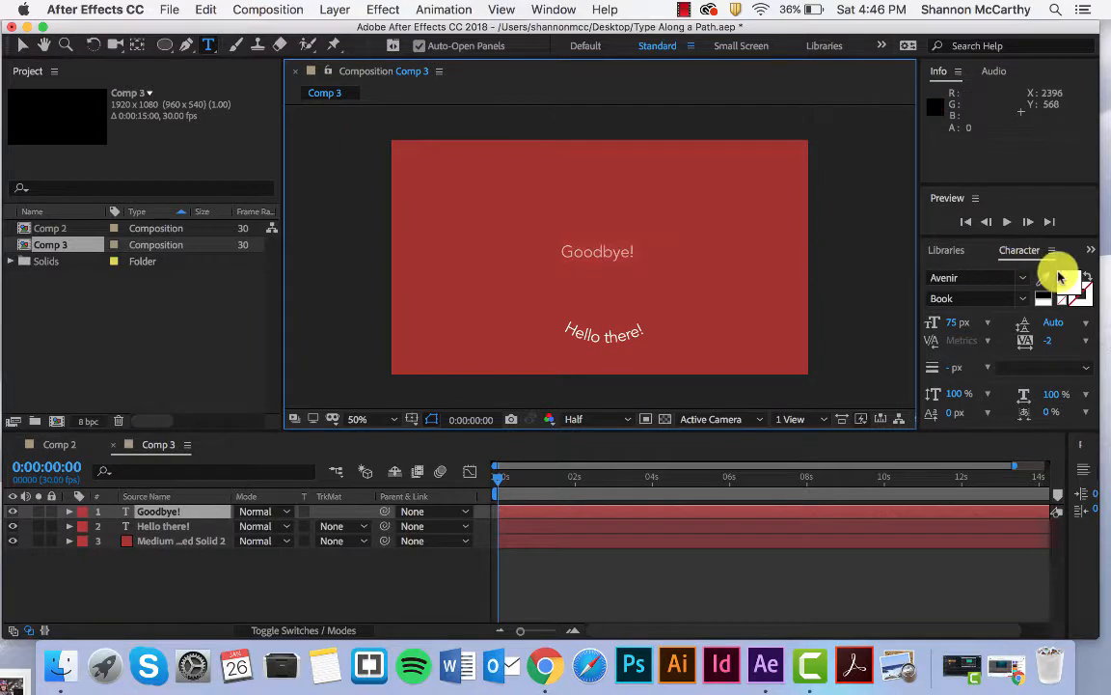
Step: Set the fill colour of the "Goodbye!" text to black
click(1061, 278)
drag(526, 364, 587, 576)
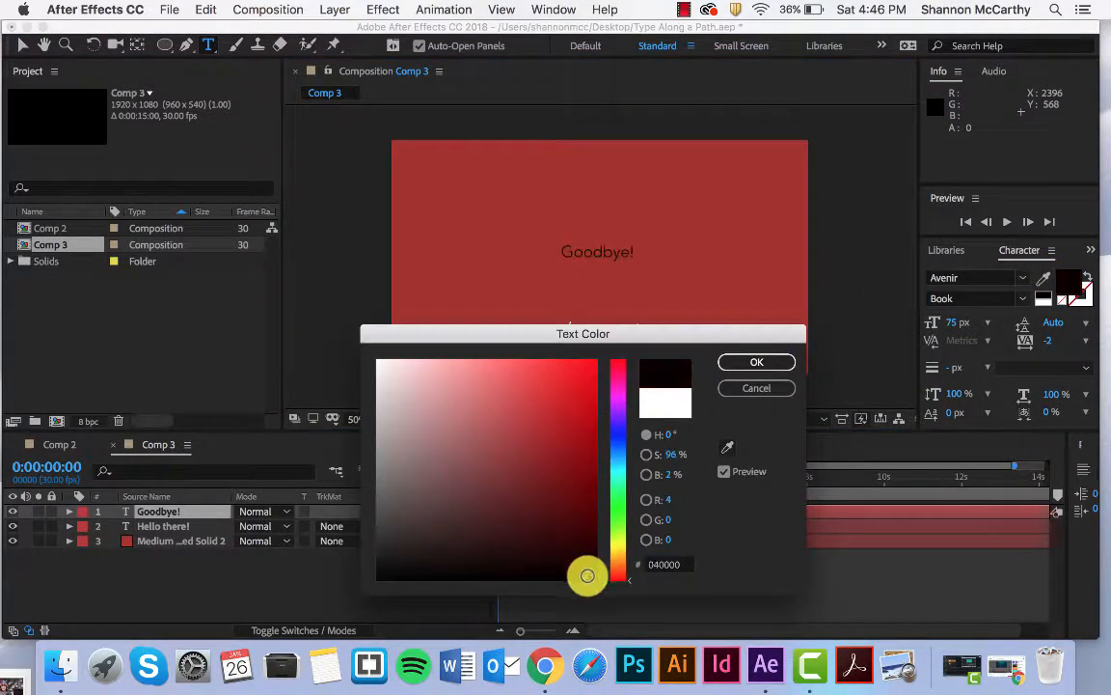
click(772, 362)
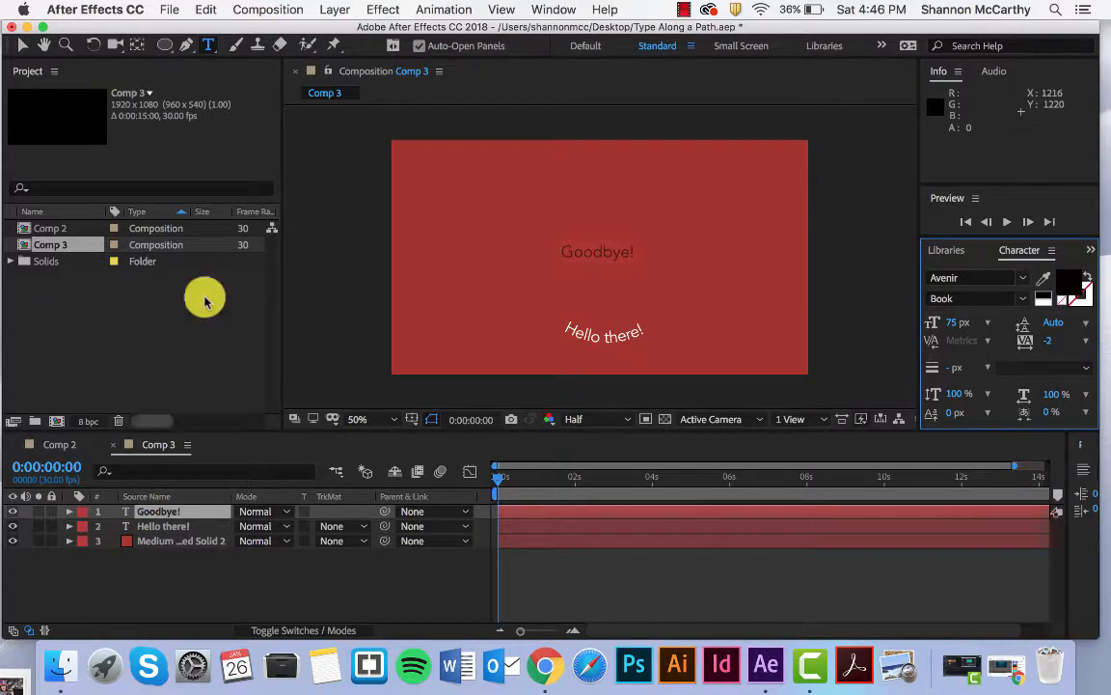
Step: Draw an open, wavy seven-point mask path on the "Goodbye!" layer with the Pen tool, spanning from the frame's left edge past its right edge
click(187, 47)
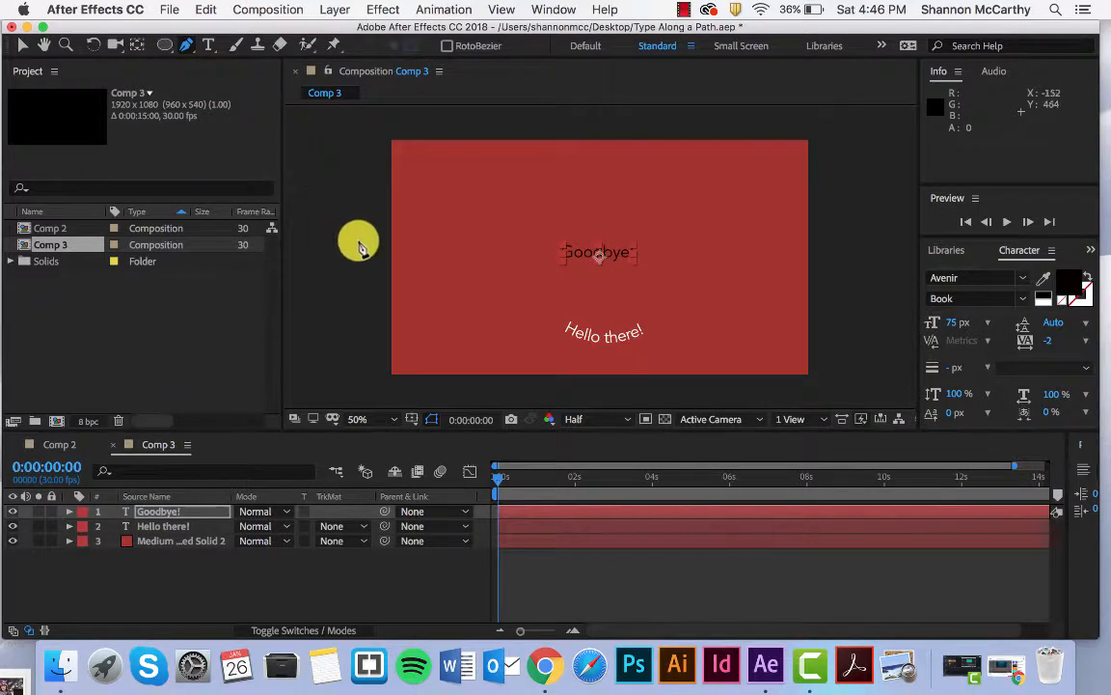
click(387, 236)
drag(457, 193, 498, 194)
drag(524, 258, 550, 286)
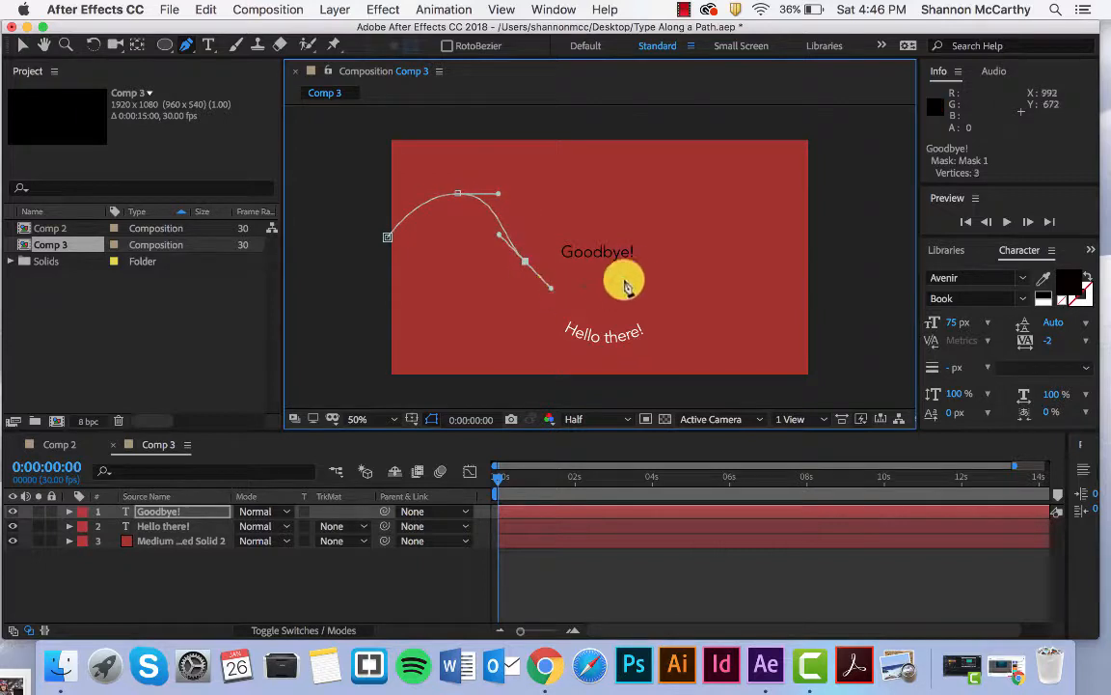
drag(663, 220, 728, 142)
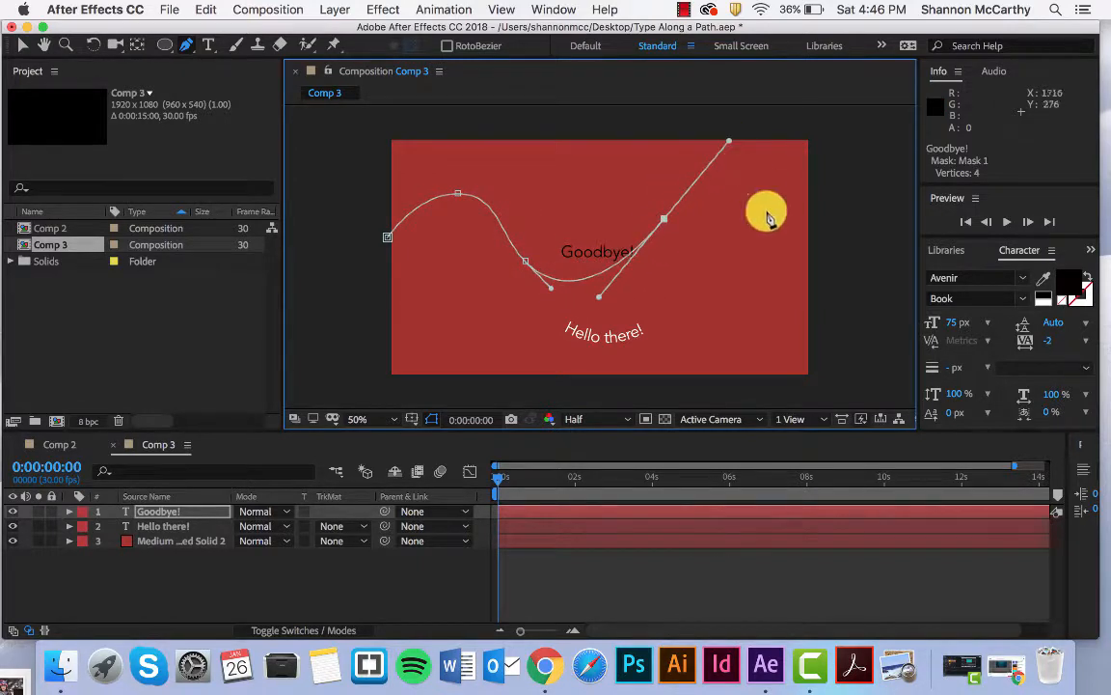
drag(748, 291, 788, 344)
drag(808, 210, 827, 174)
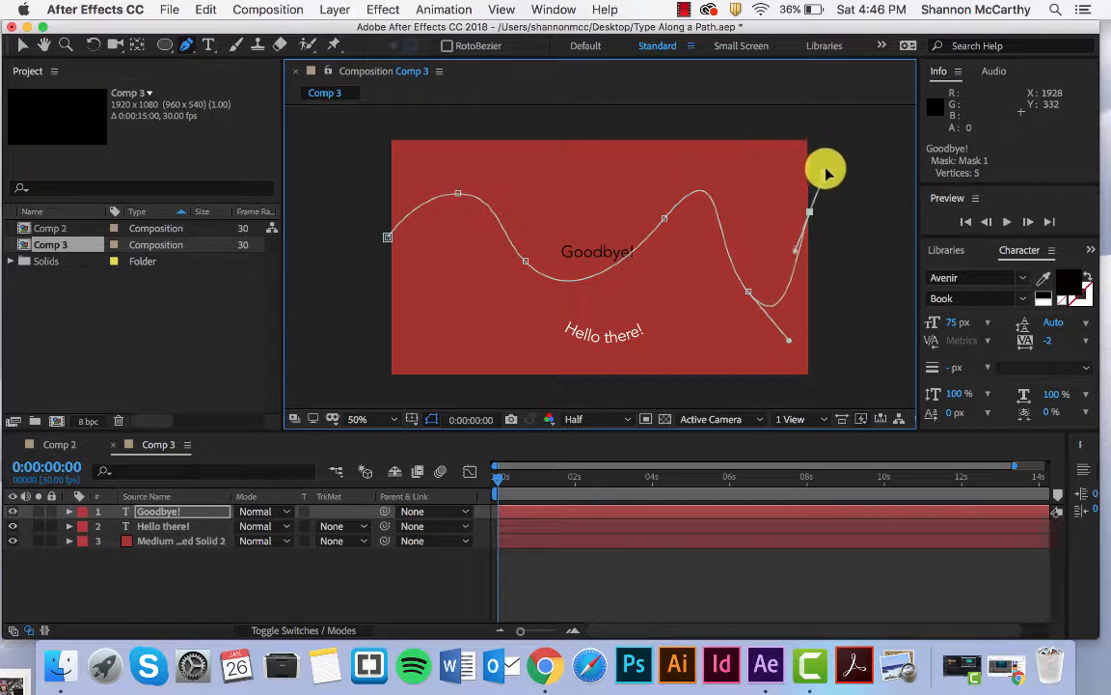
click(832, 158)
drag(855, 239, 859, 252)
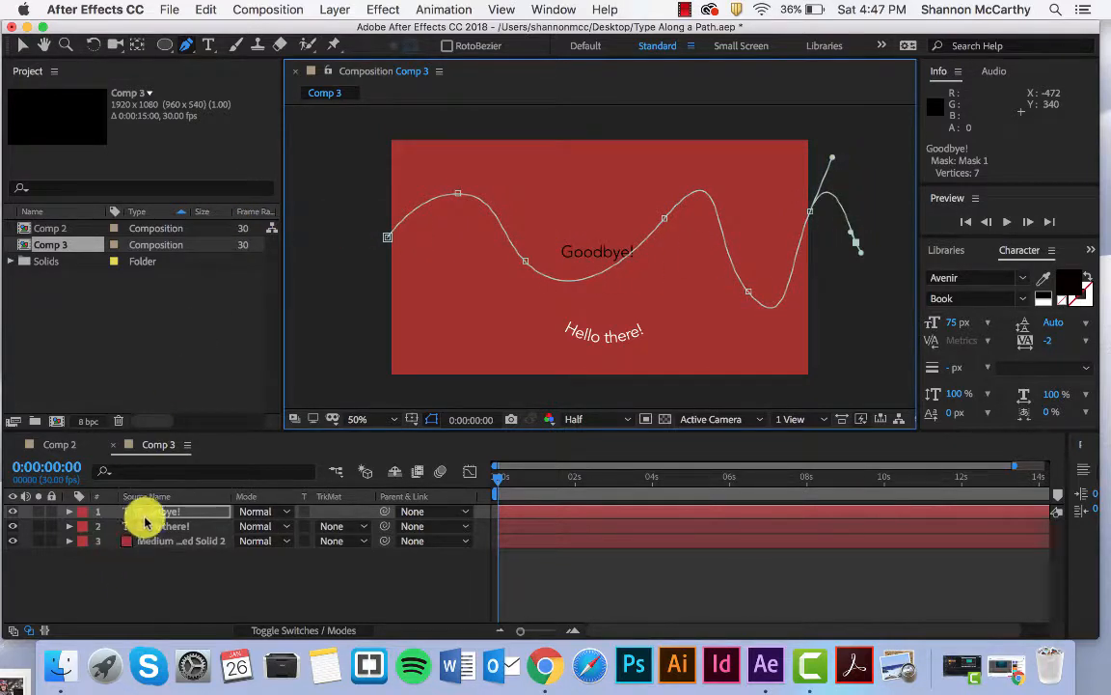
Step: Set the path of the "Goodbye!" text to Mask 1 in the layer's path options
click(70, 514)
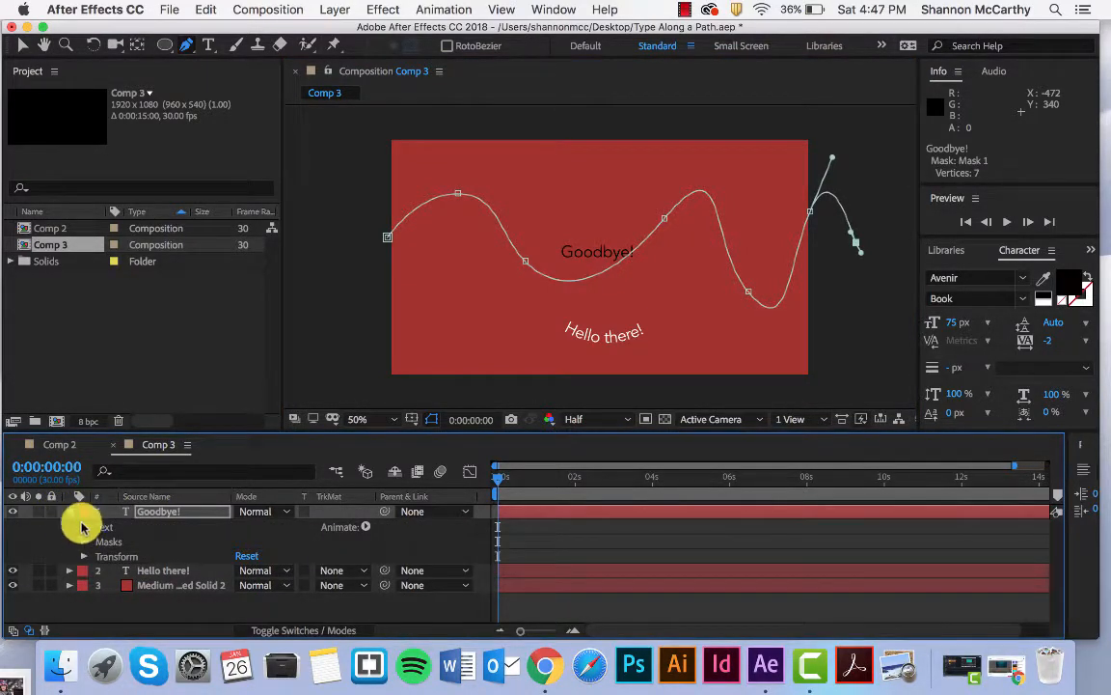
click(83, 526)
click(98, 557)
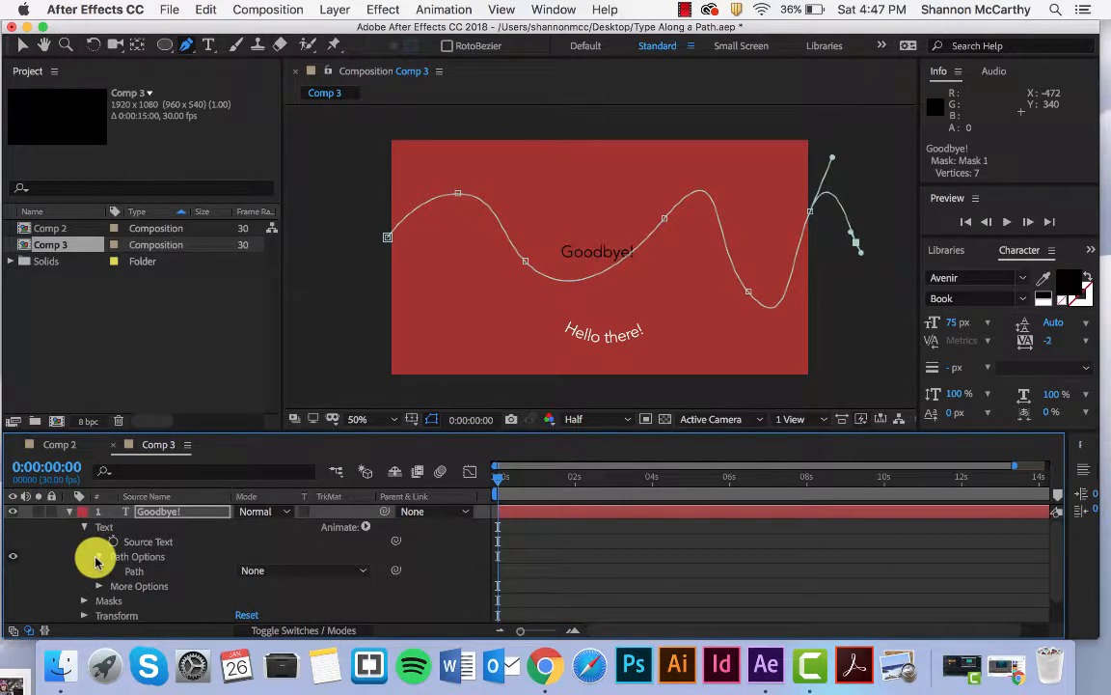
click(125, 570)
click(313, 577)
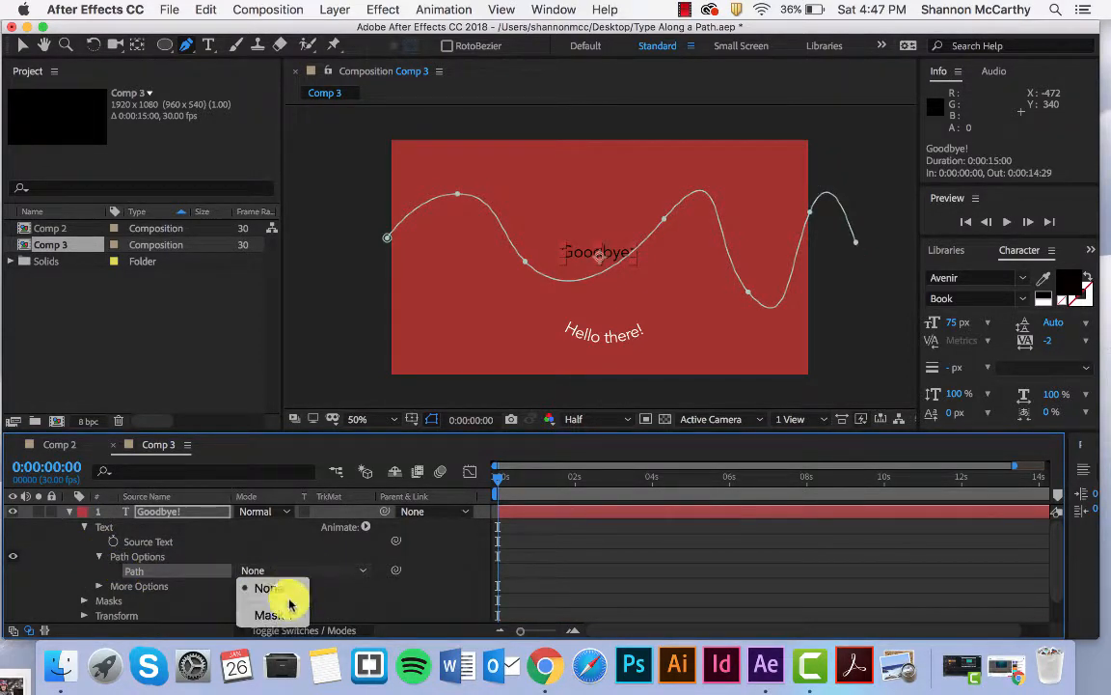
click(290, 609)
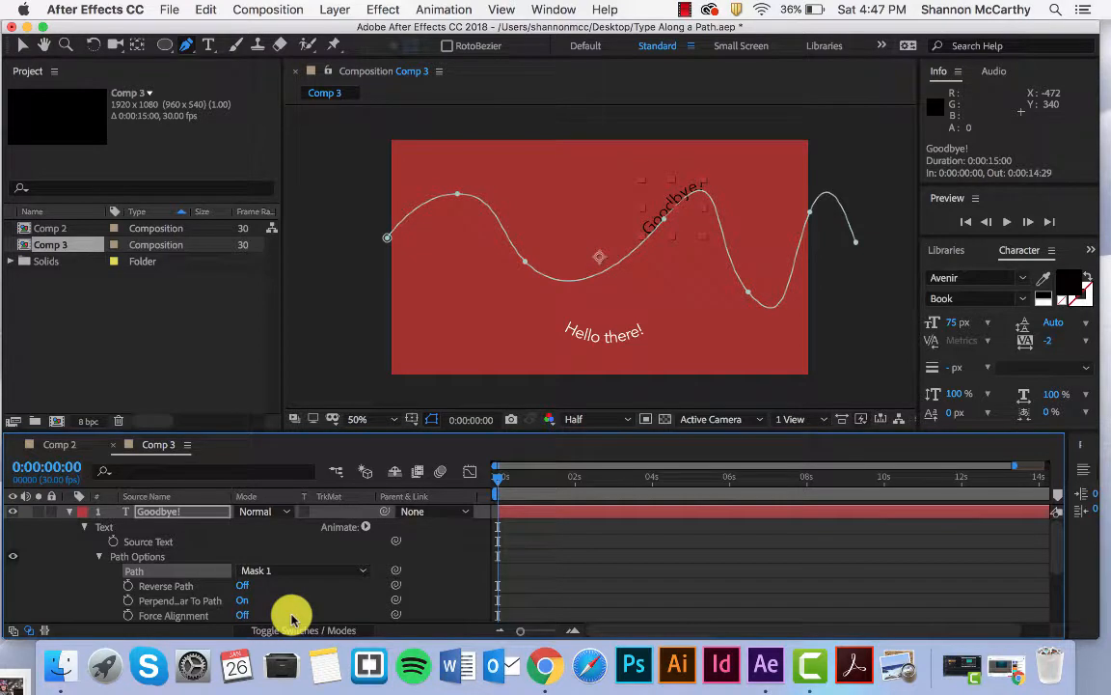
scroll(198, 574, down, 1)
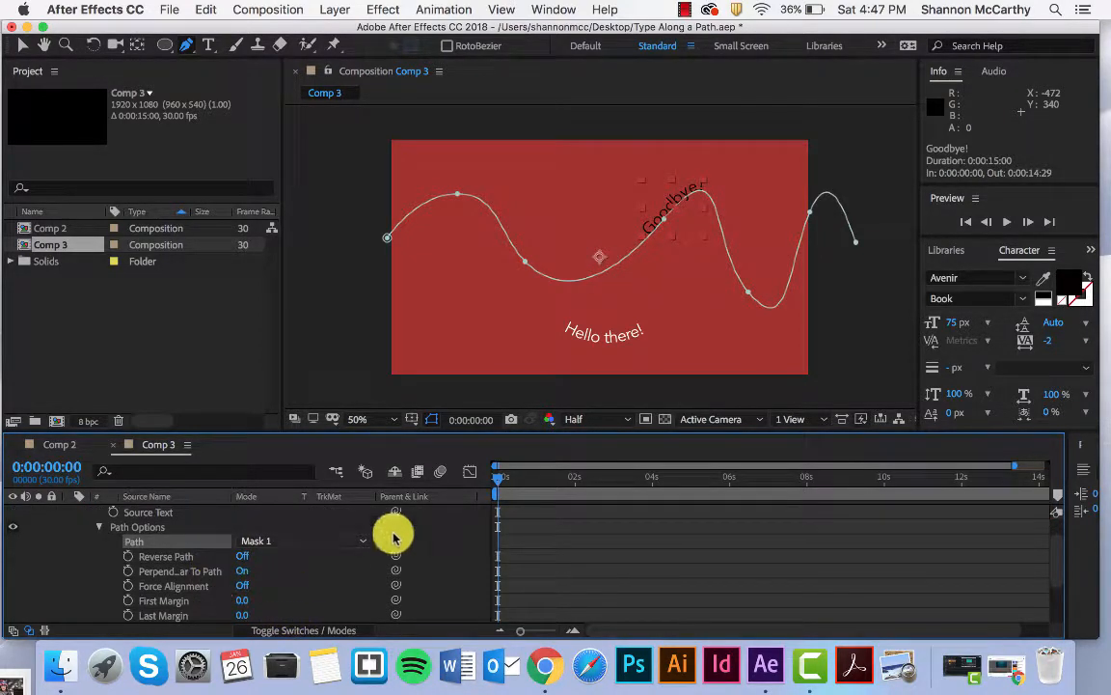
Step: Keyframe the "Goodbye!" text's First Margin at -1858 on 0:00:05:22 and 1689 on 0:00:13:23
drag(497, 481, 712, 480)
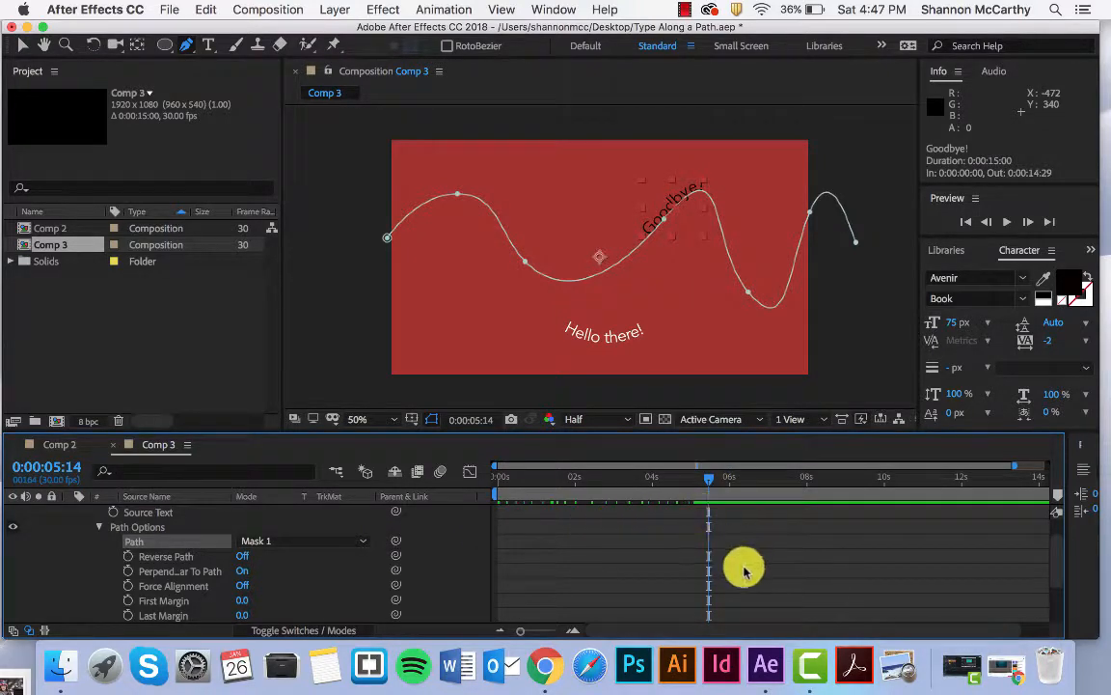
key(space)
key(space)
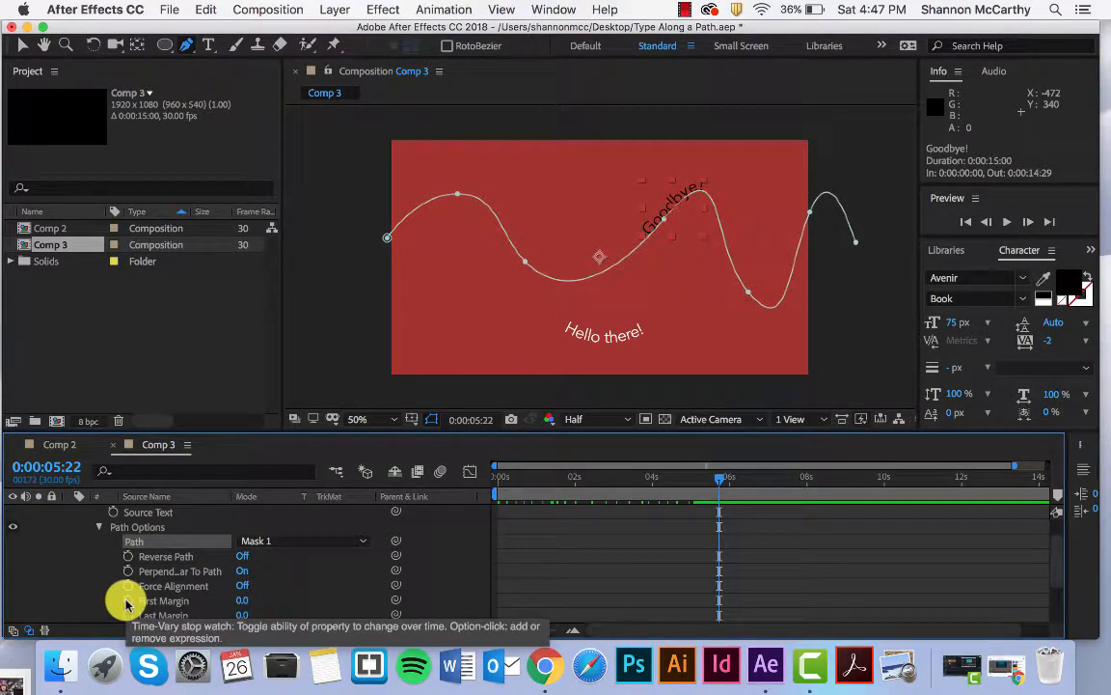
click(127, 601)
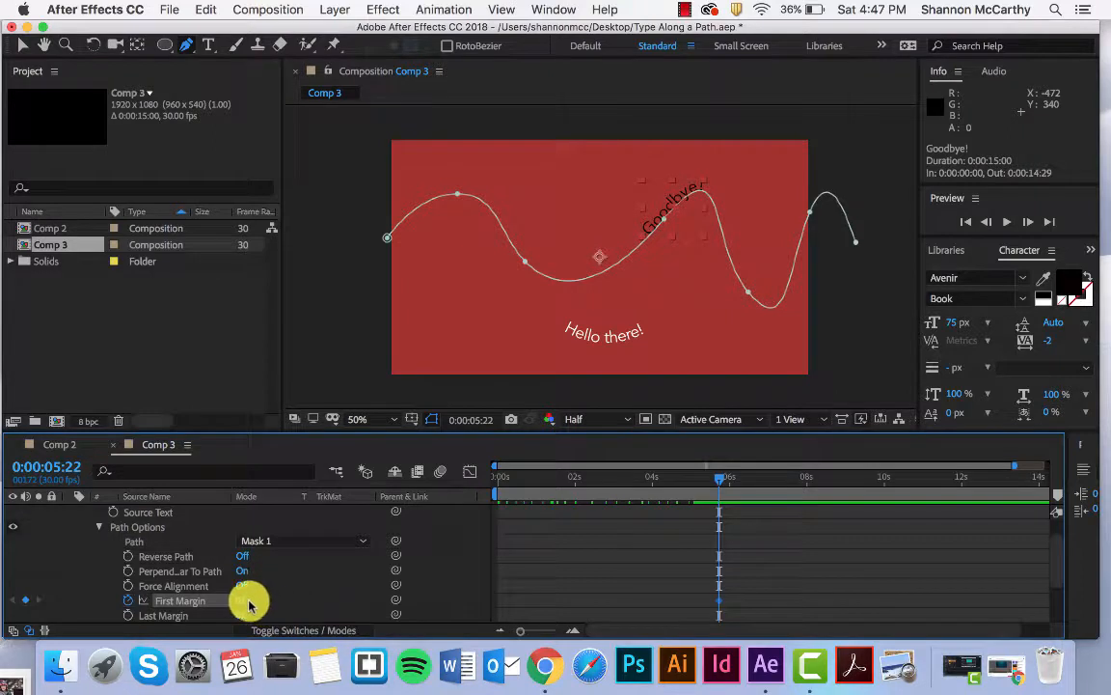
drag(246, 603, 25, 559)
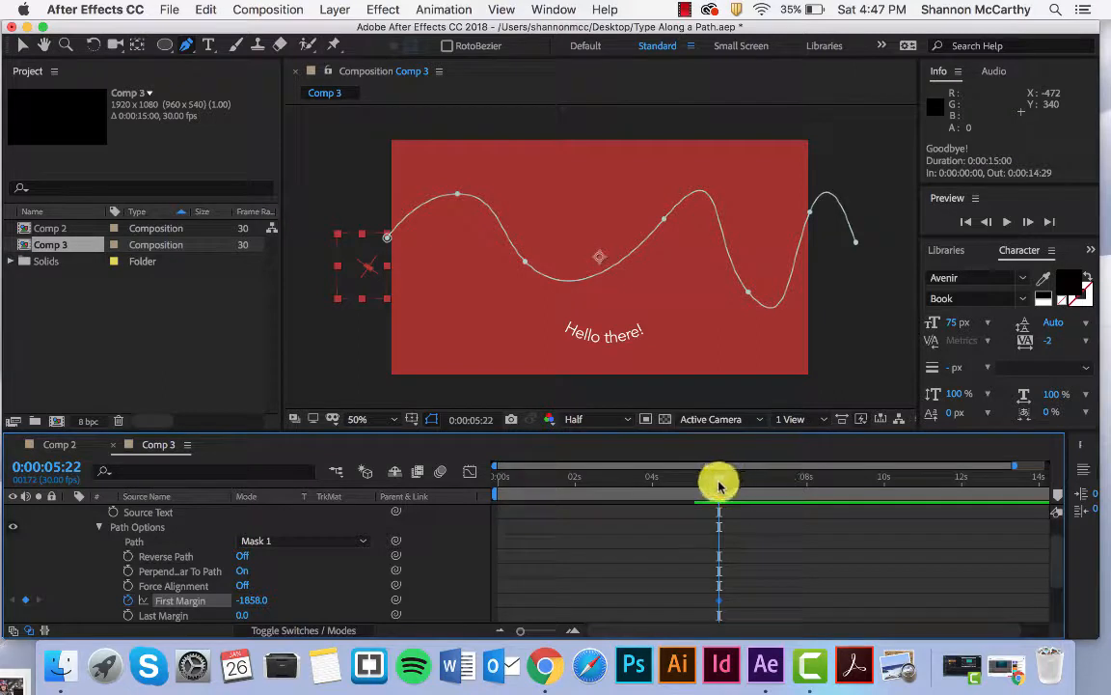
drag(719, 485, 995, 486)
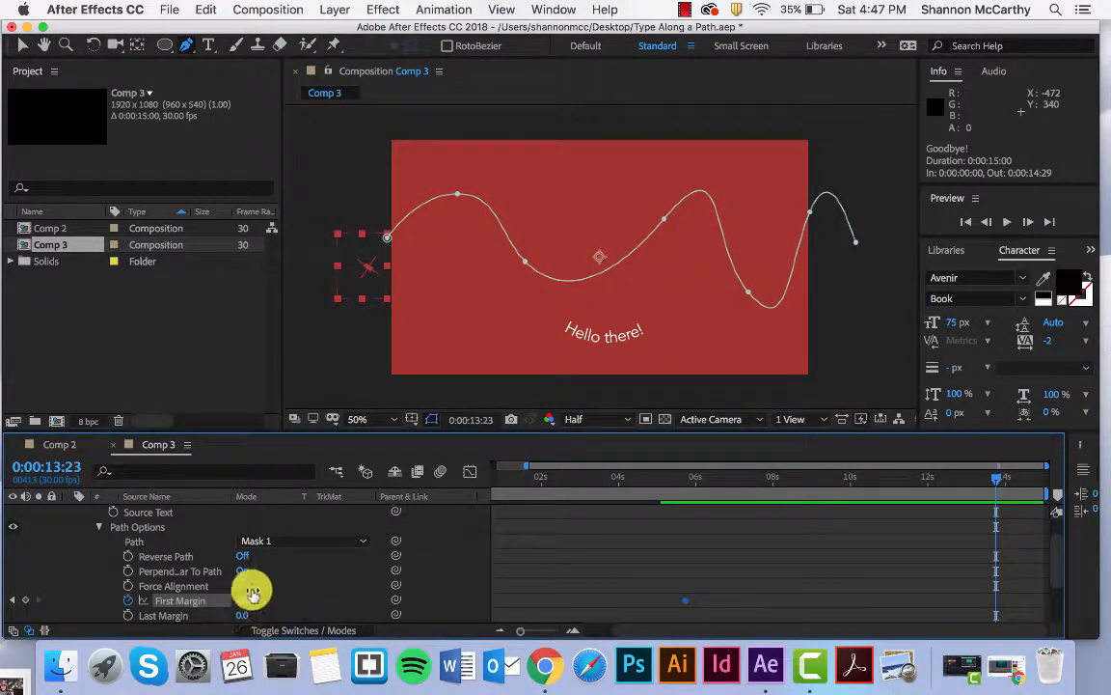
drag(246, 600, 621, 575)
Step: Preview the "Goodbye!" text's motion along the wavy path and return the playhead to 0:00:00:00
key(space)
key(space)
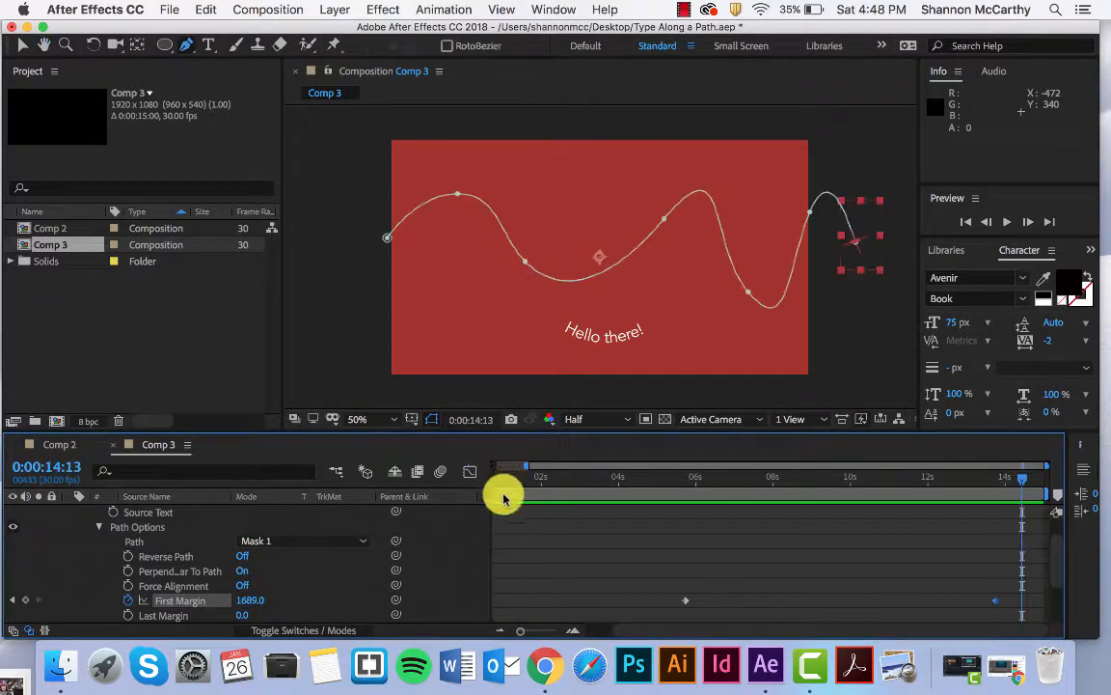
drag(1011, 480, 417, 472)
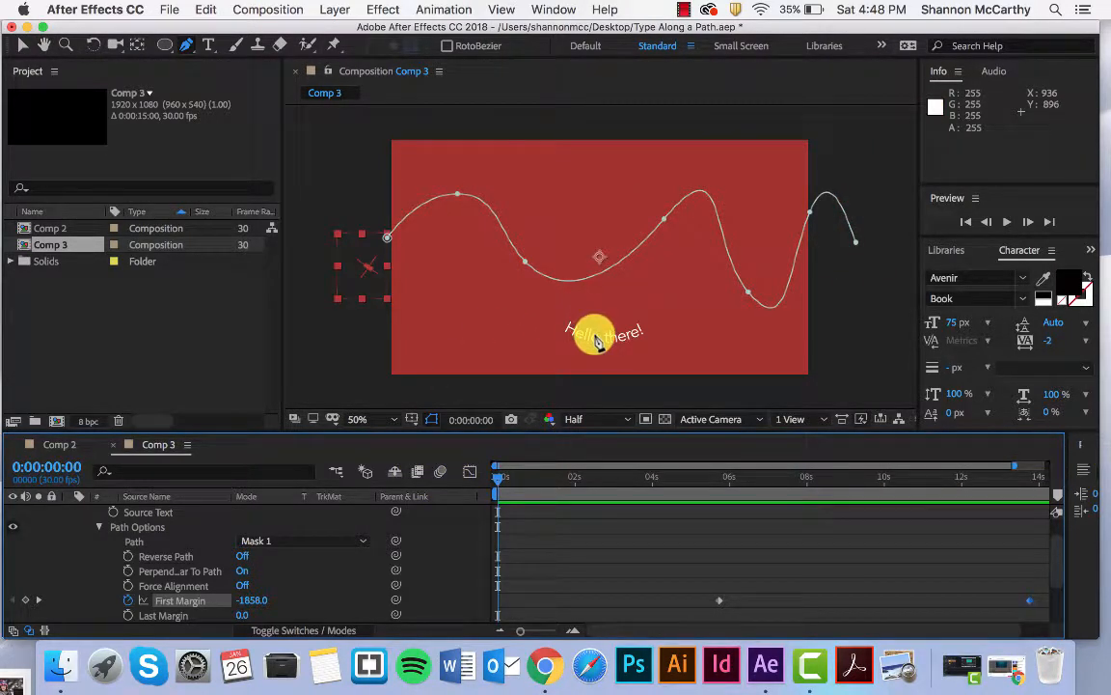
Step: Switch to the Selection tool and collapse the "Goodbye!" layer's properties in the timeline
key(v)
click(99, 527)
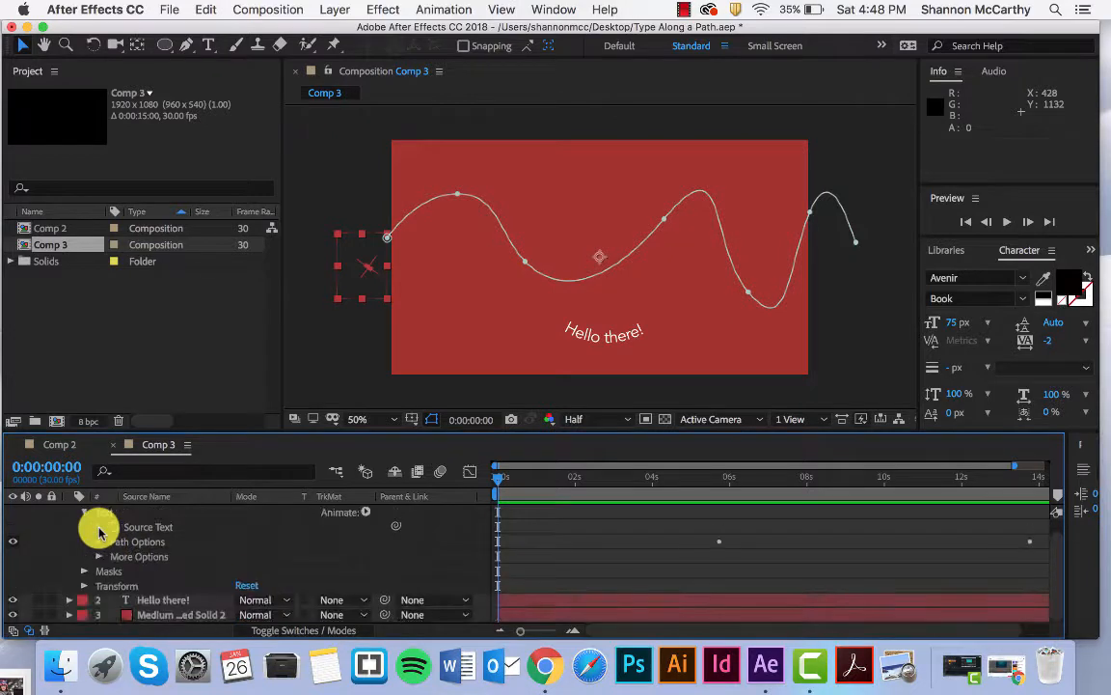
click(85, 512)
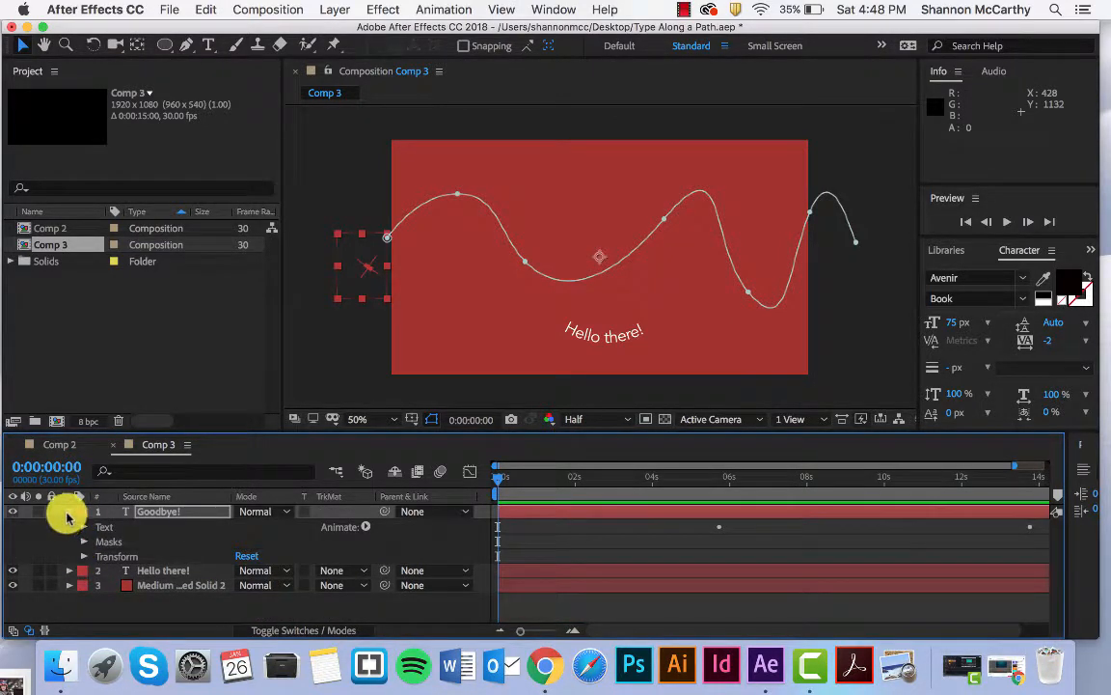
click(69, 513)
Step: Examine the timing of the First Margin keyframes in the "Hello there!" layer's path options
click(137, 526)
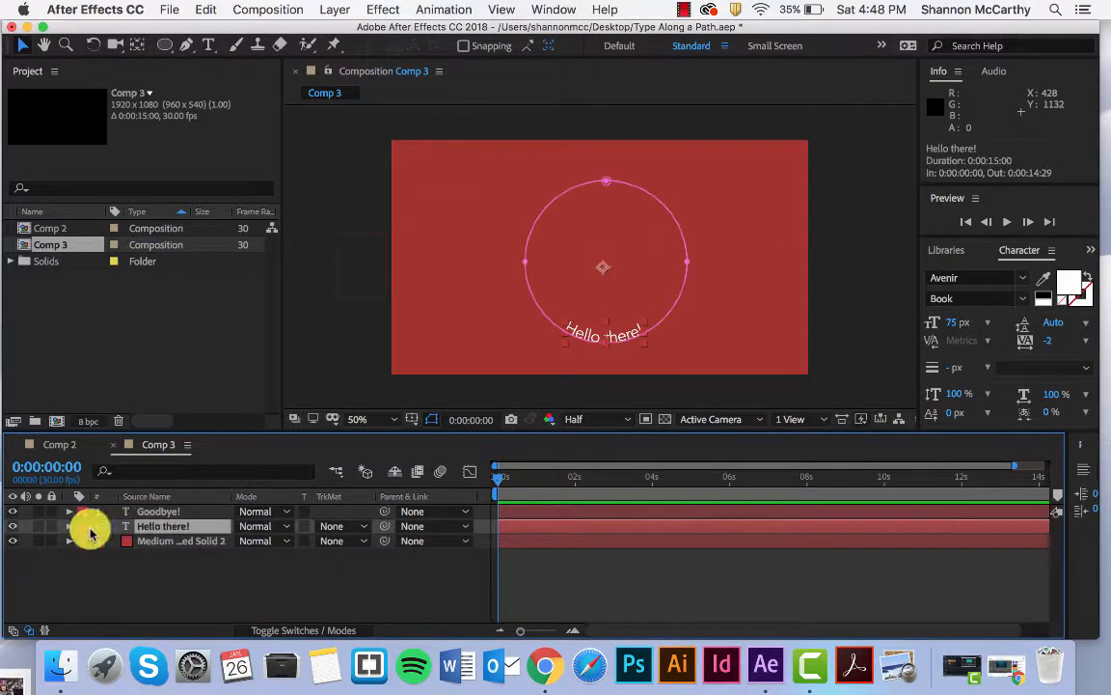
click(69, 525)
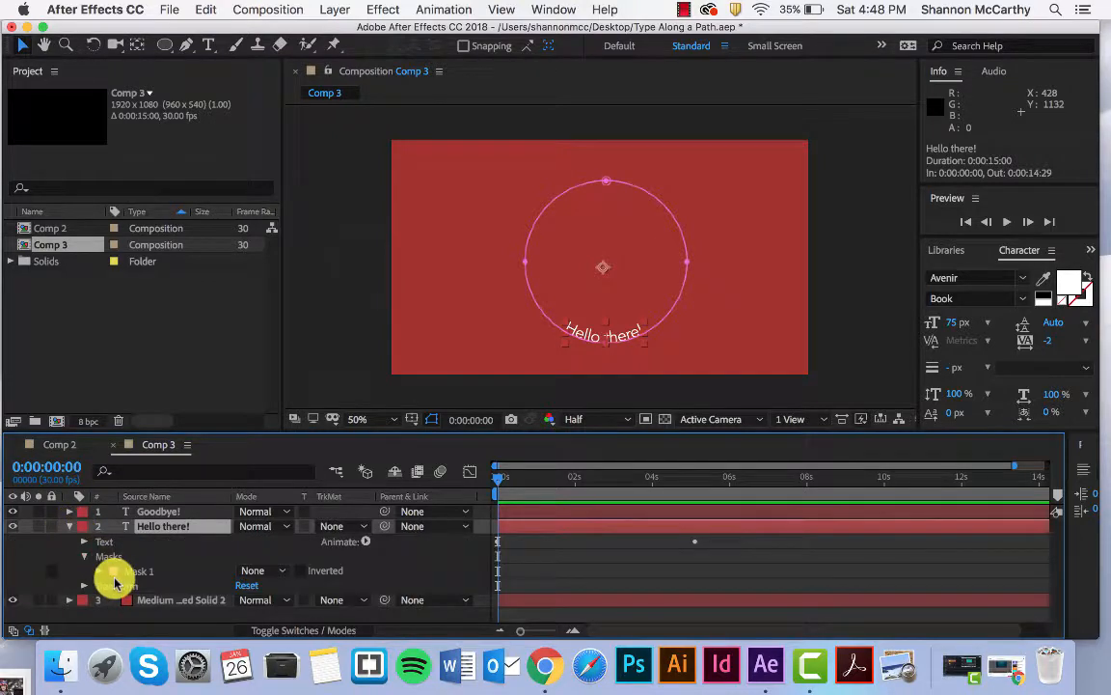
click(84, 543)
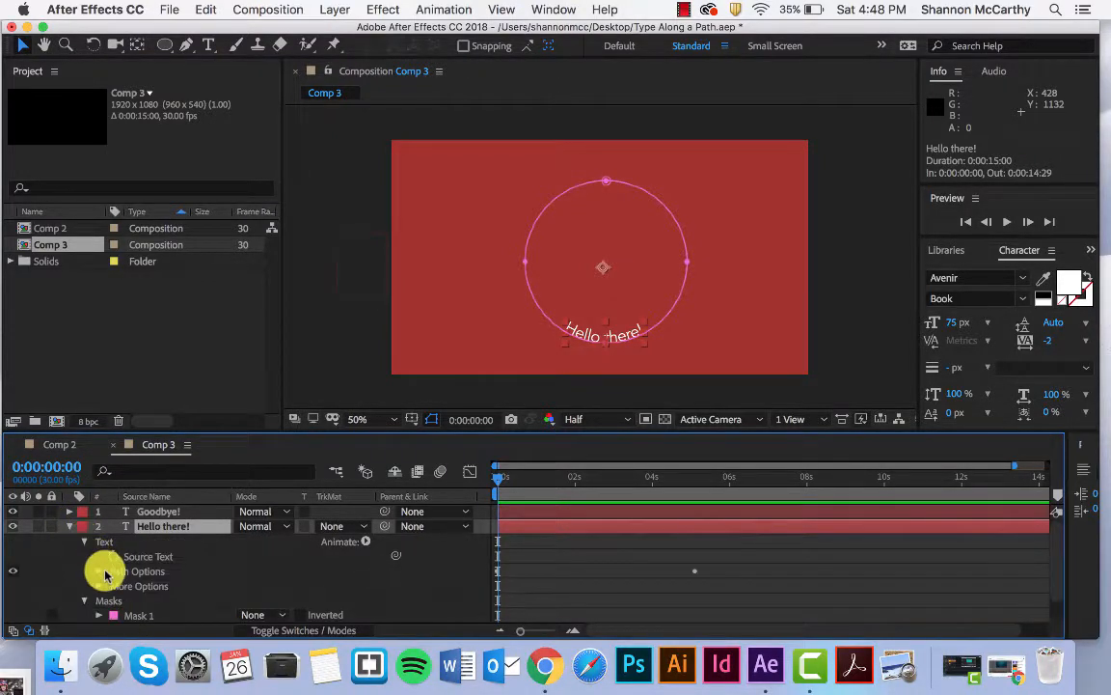
click(99, 571)
scroll(106, 569, down, 2)
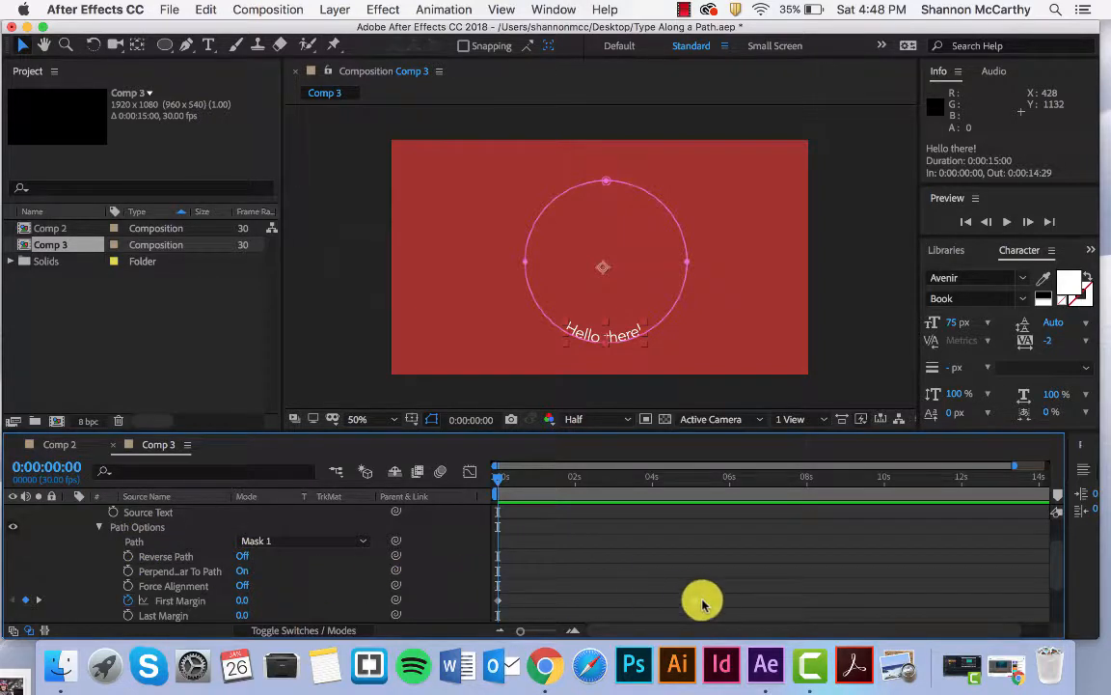
scroll(695, 595, down, 4)
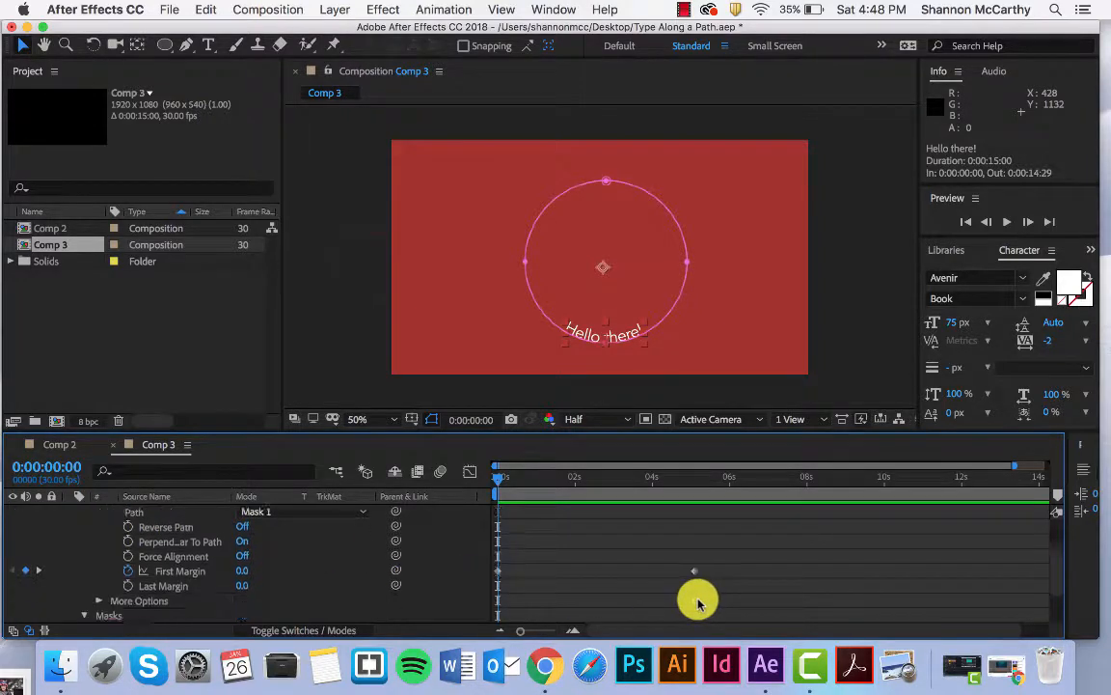
click(695, 542)
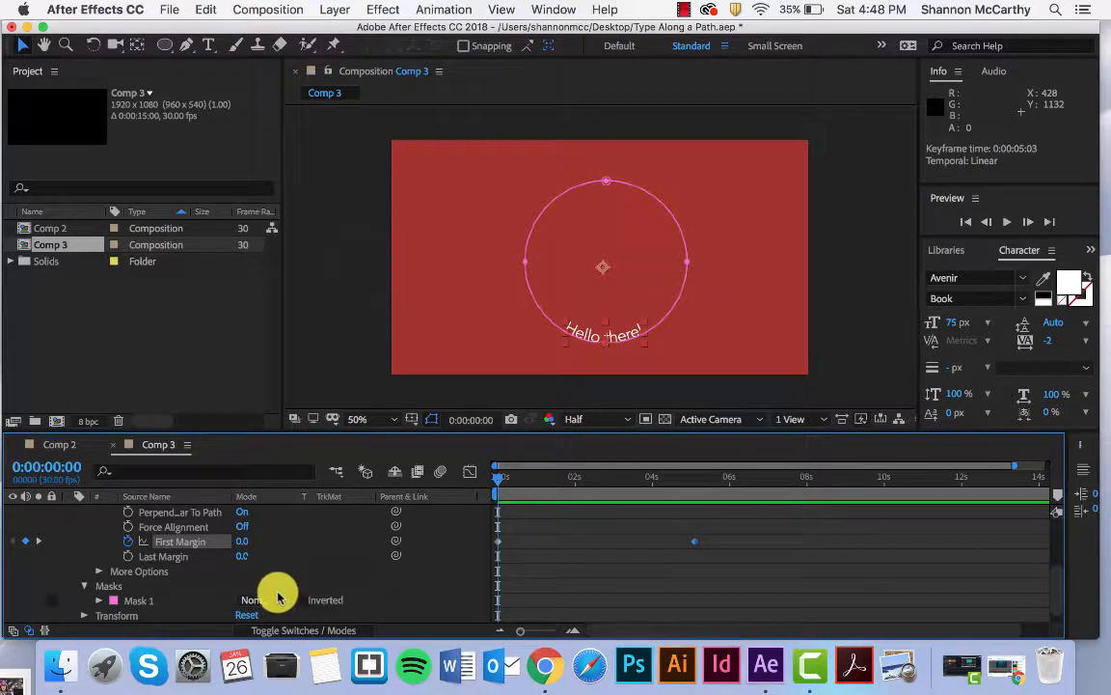
scroll(126, 602, down, 1)
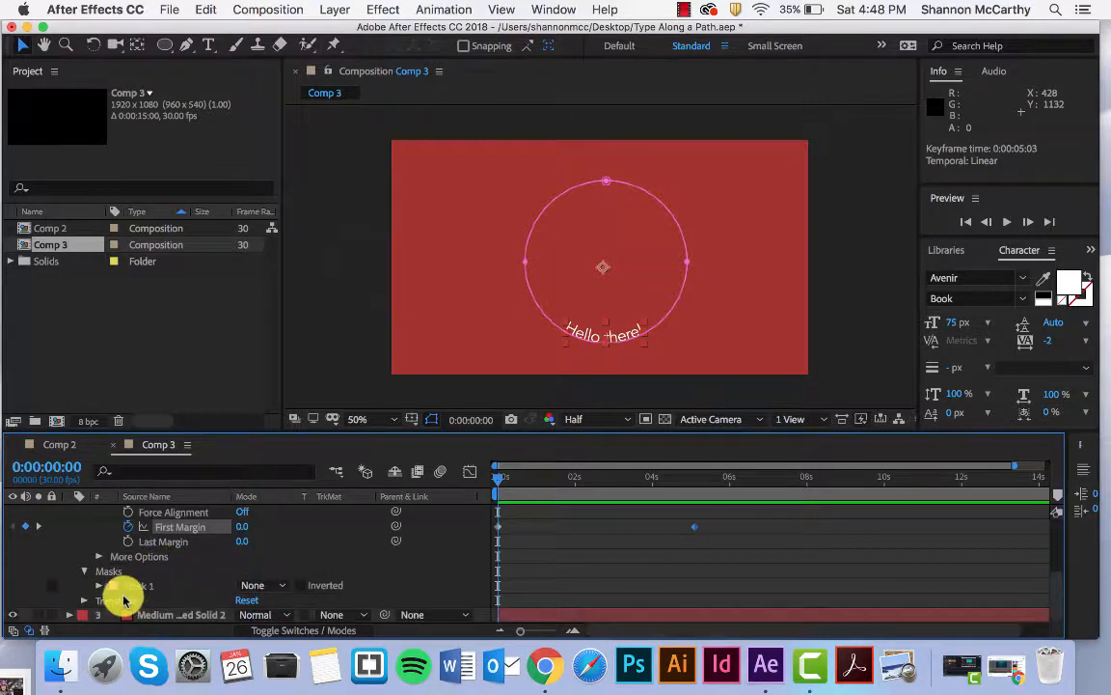
Step: Keyframe the "Hello there!" layer's Opacity at 100% shortly after its last First Margin keyframe and at 0% on 0:00:05:20
click(121, 601)
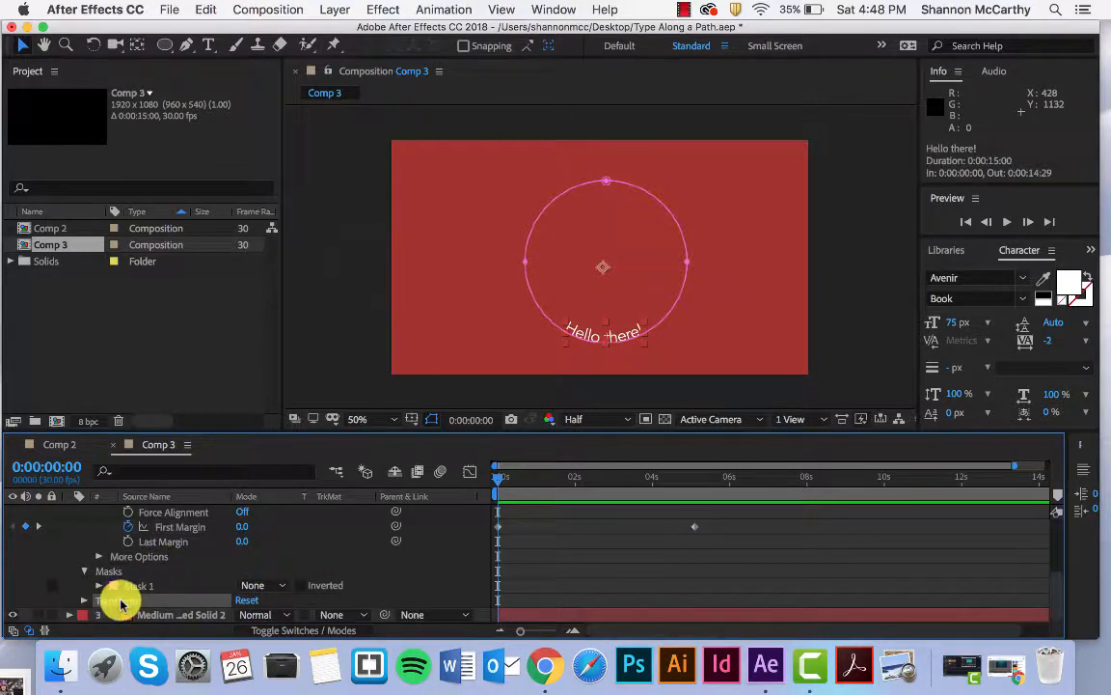
key(t)
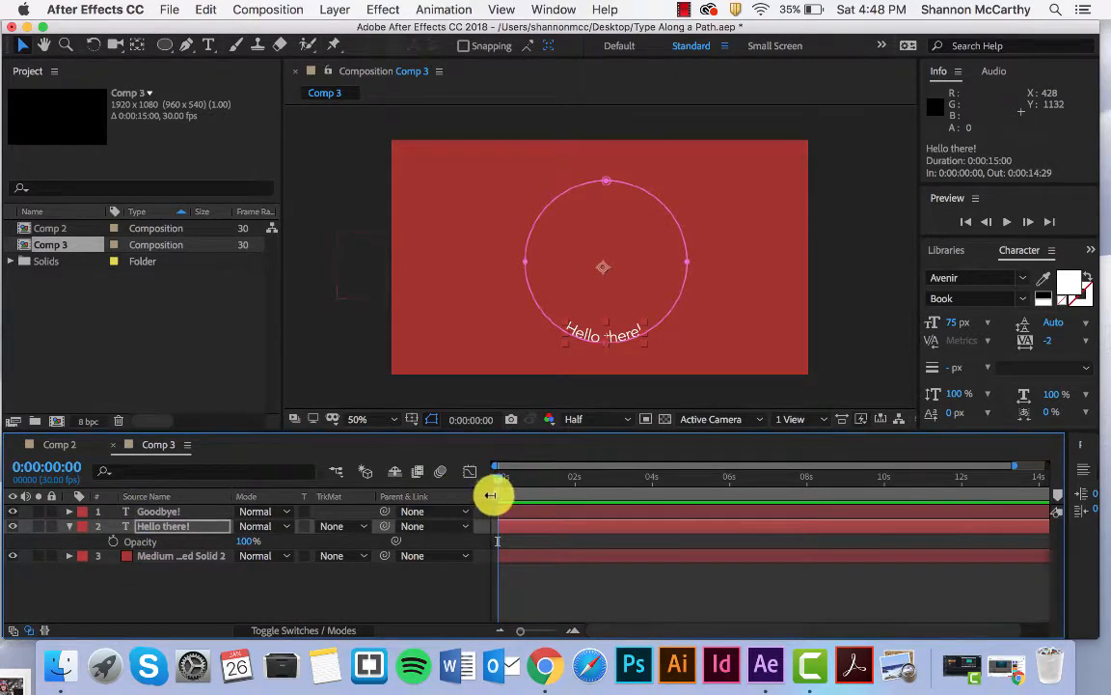
drag(498, 482, 701, 492)
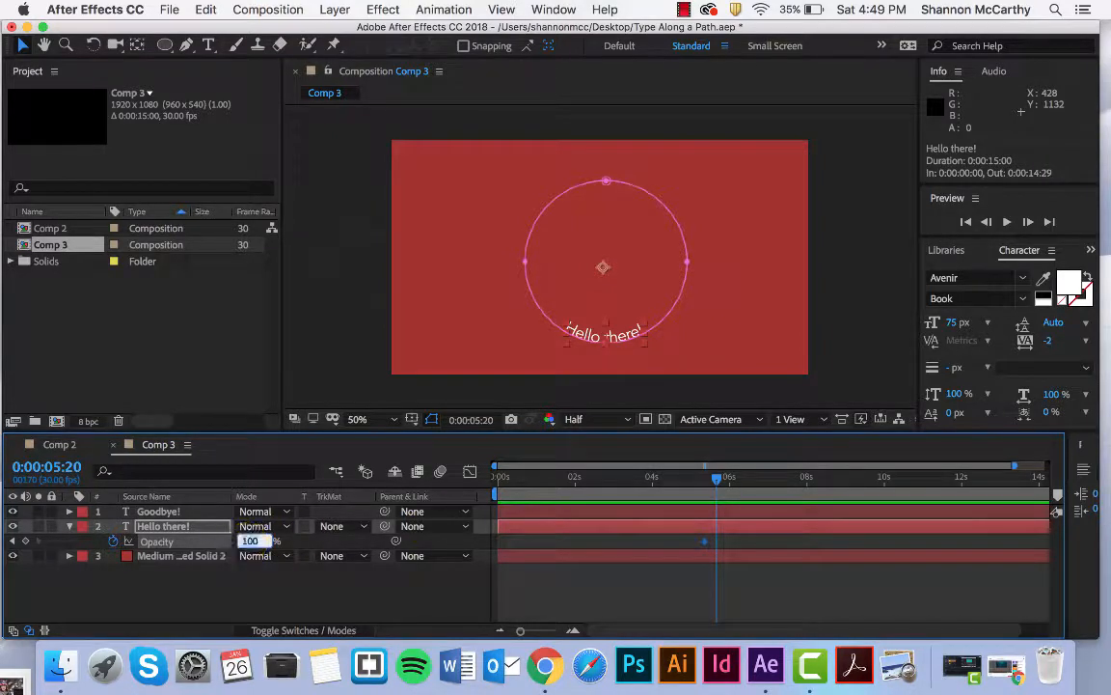
text(0)
click(370, 582)
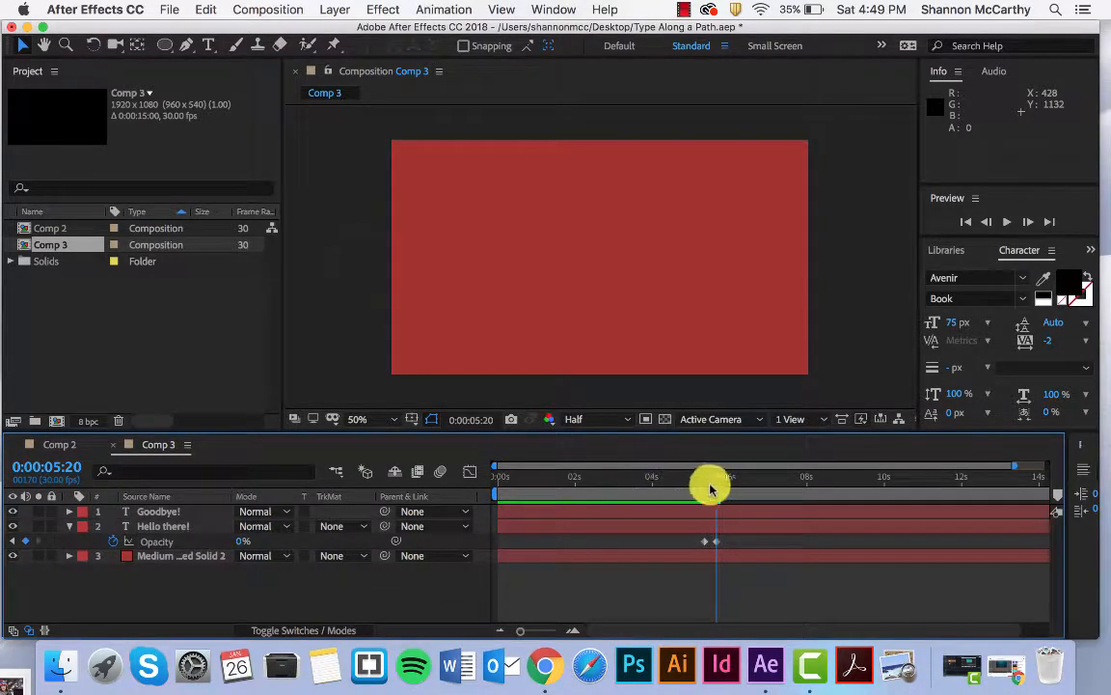
Step: Preview the composition from 0:00:00:00 to check "Hello there!" fading out before "Goodbye!" travels along its path
drag(715, 479, 449, 485)
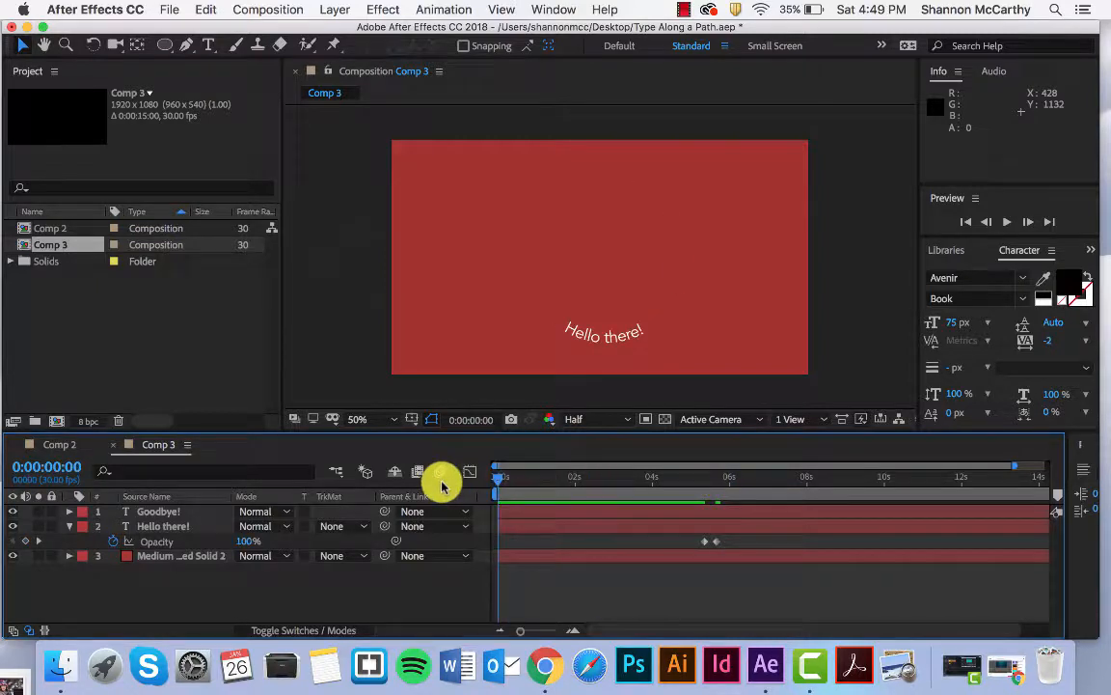
key(space)
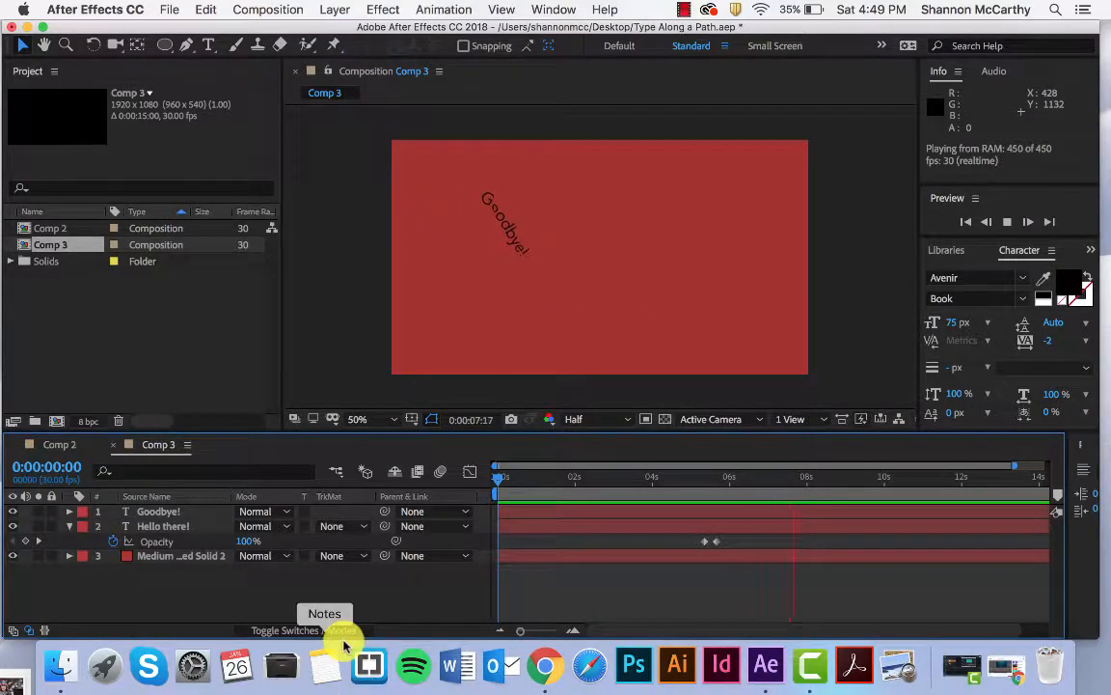
key(space)
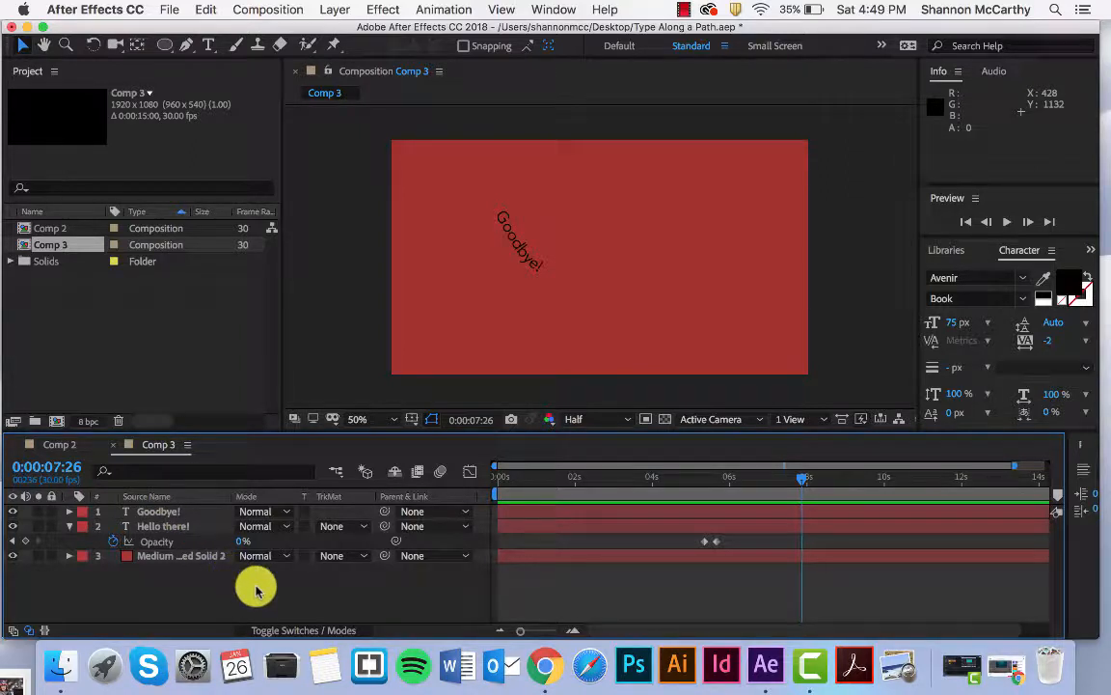
Step: Add Comp 3 to the Render Queue for export
click(164, 9)
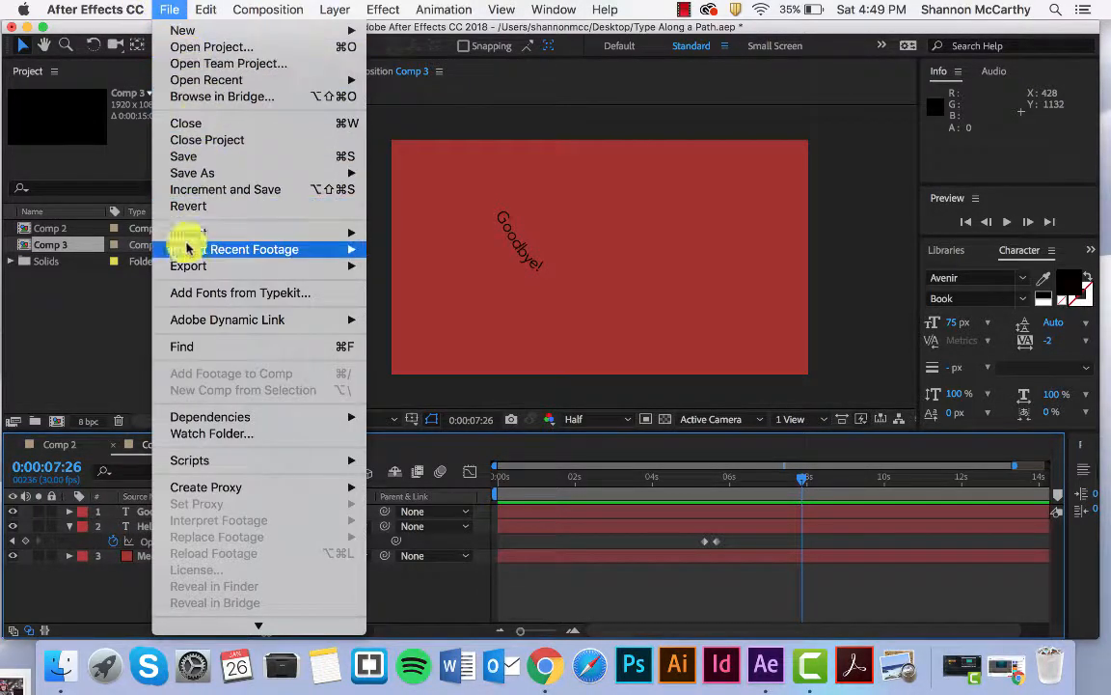
mouse_move(180, 265)
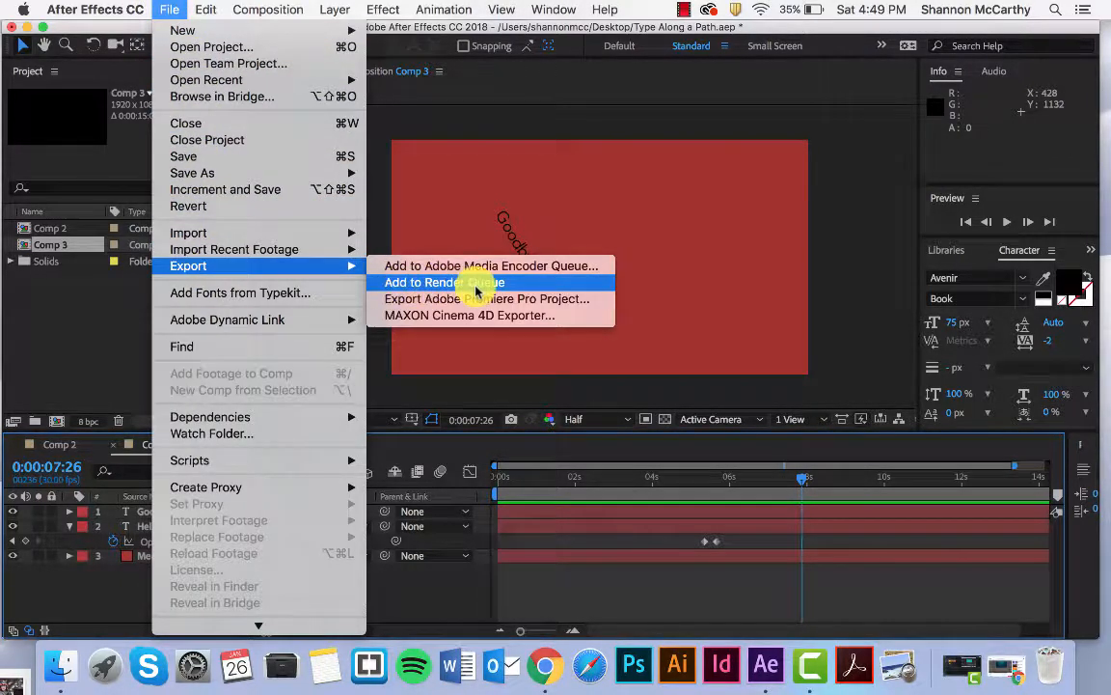